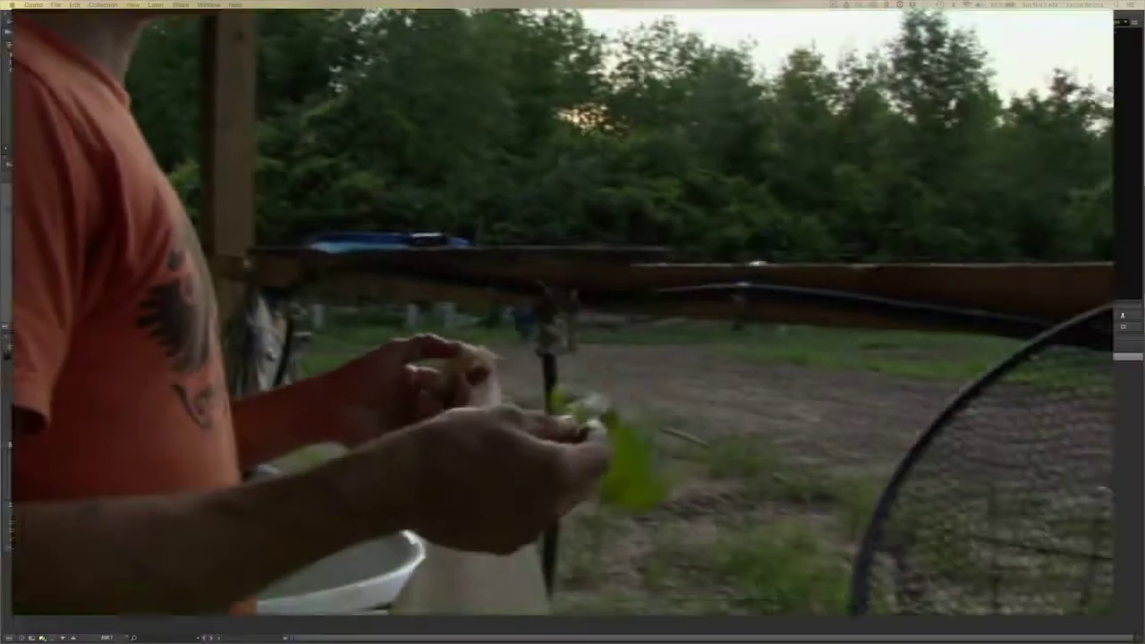
Step: Load the 6-14-10_FledgingCrow-46 clip into the source monitor and scrub through its footage
key("super+shift+f")
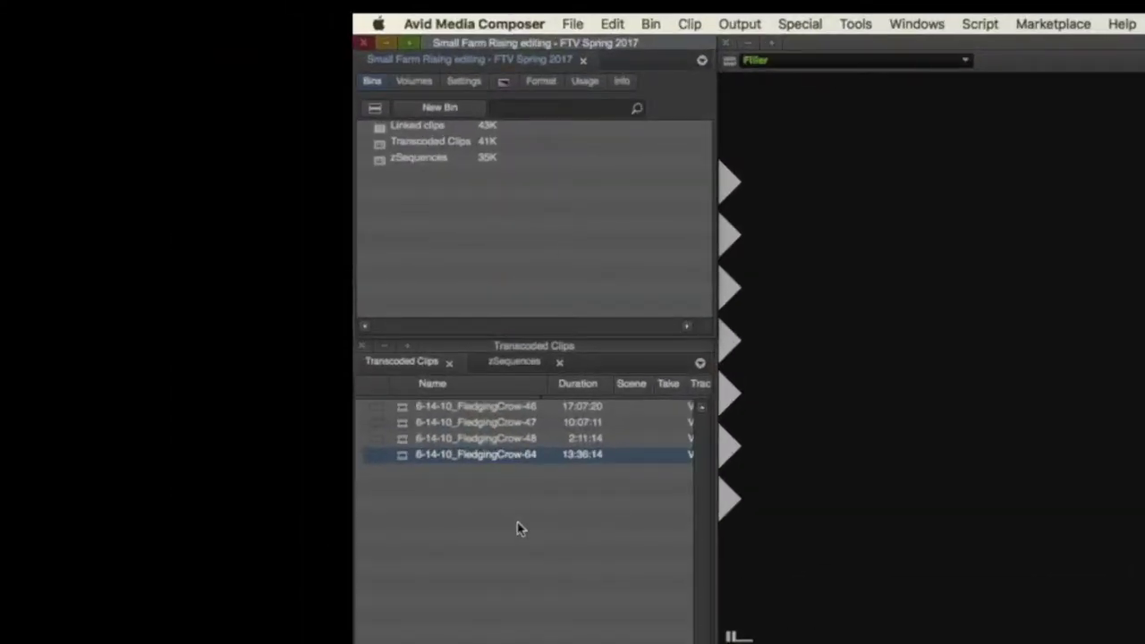
left_click(519, 529)
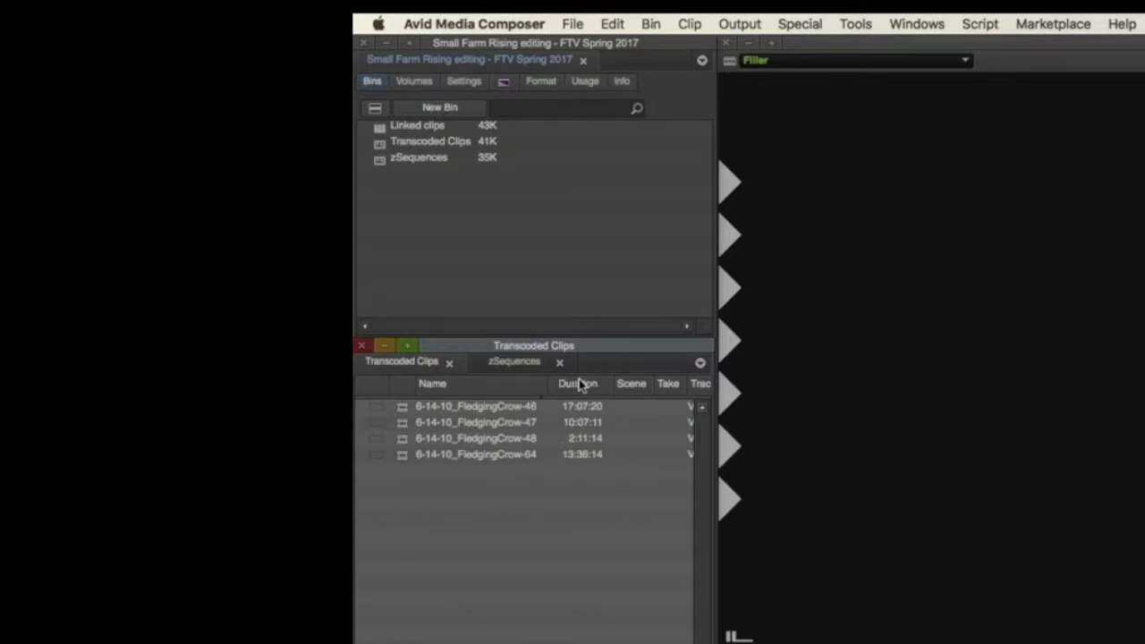
double_click(404, 408)
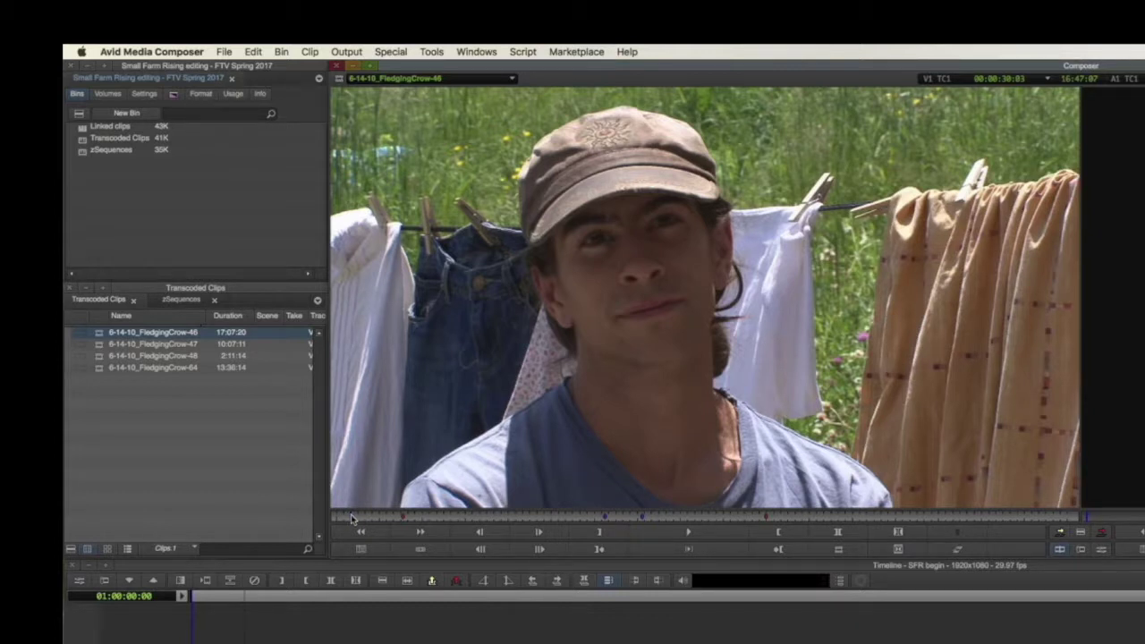
left_click_drag(352, 519, 1013, 562)
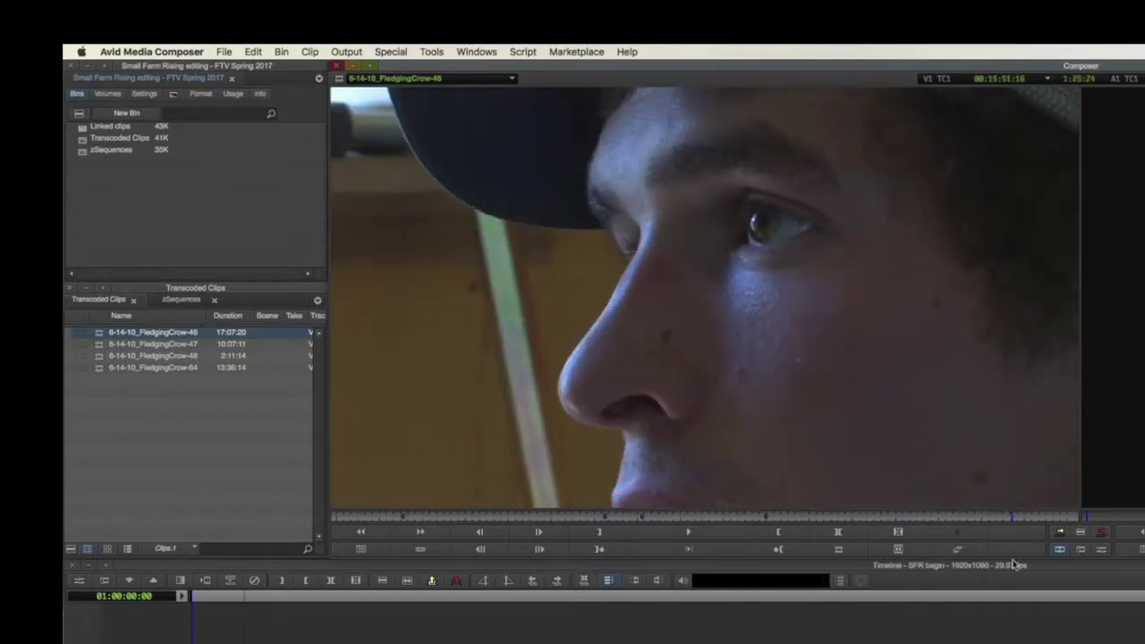
Step: Load the FledgingCrow-47, -48 and -64 clips in turn and scrub through each one
double_click(104, 347)
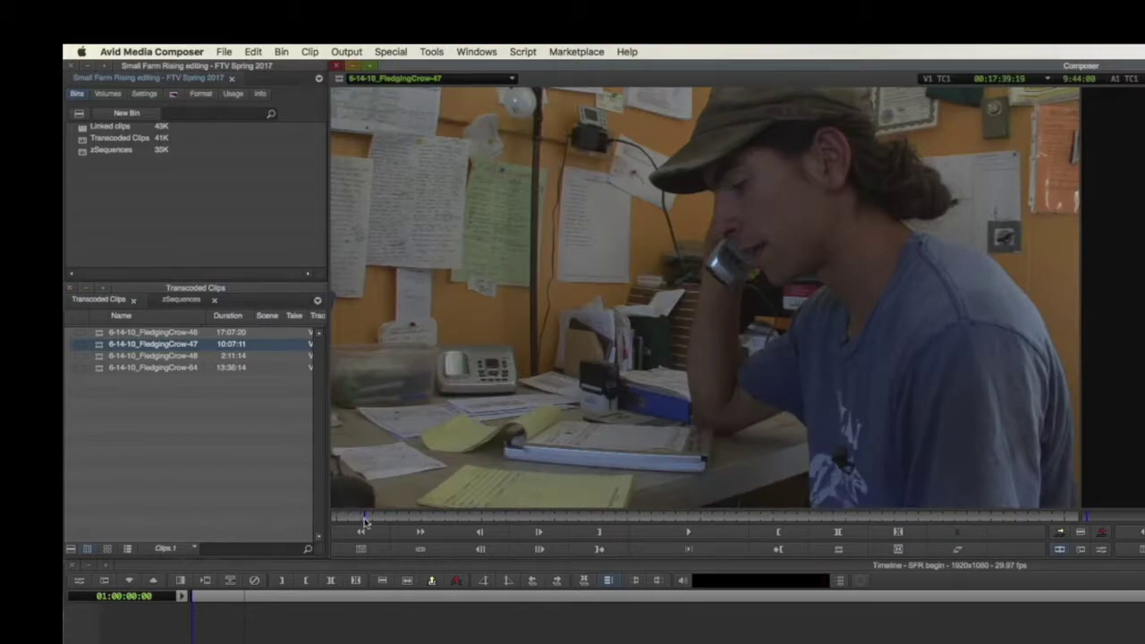
left_click_drag(364, 517, 927, 544)
double_click(89, 356)
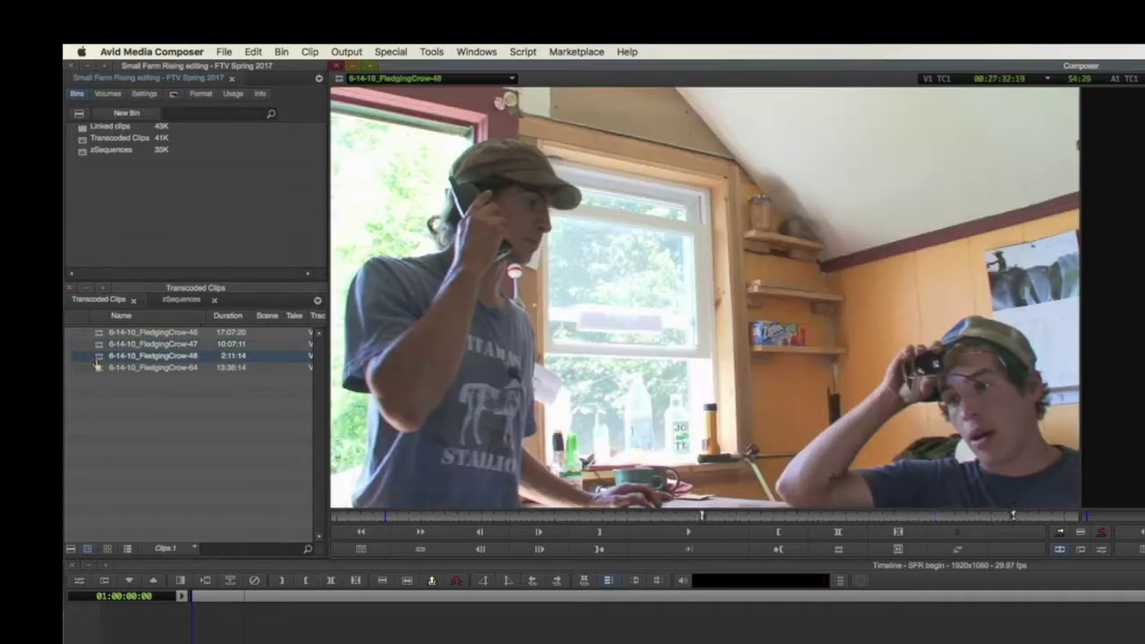
left_click_drag(387, 521, 1003, 528)
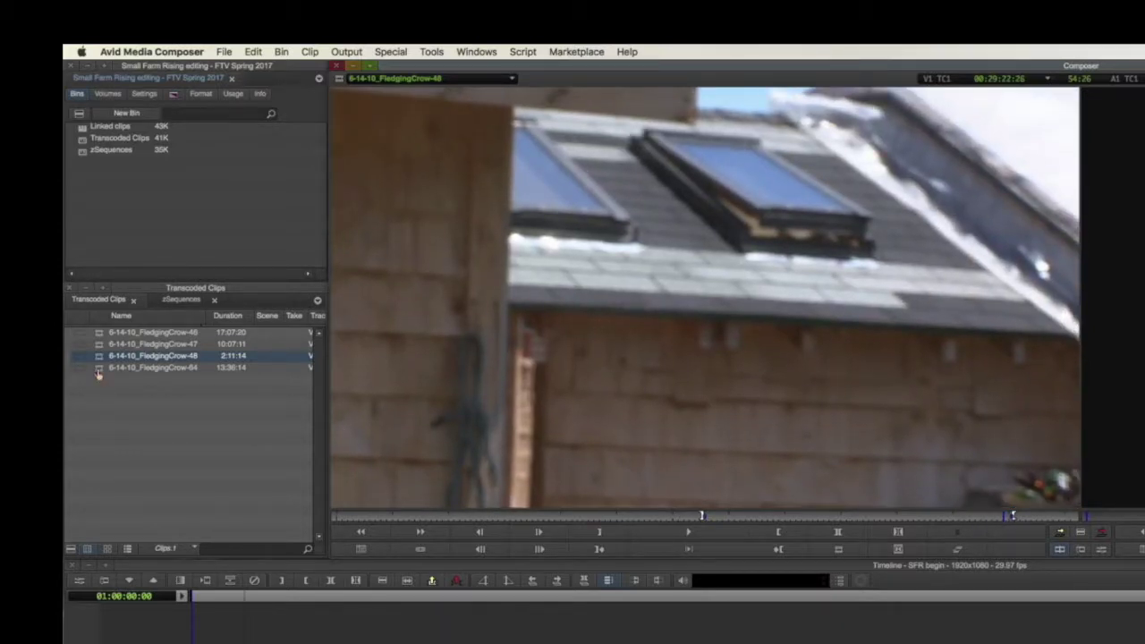
double_click(101, 367)
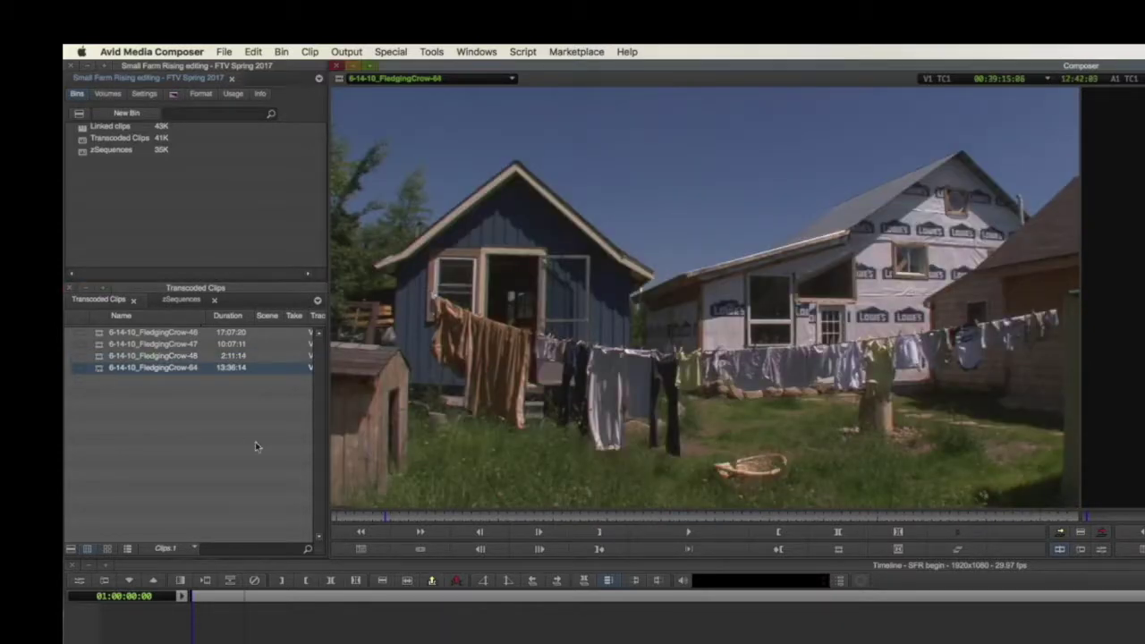
left_click_drag(393, 518, 937, 568)
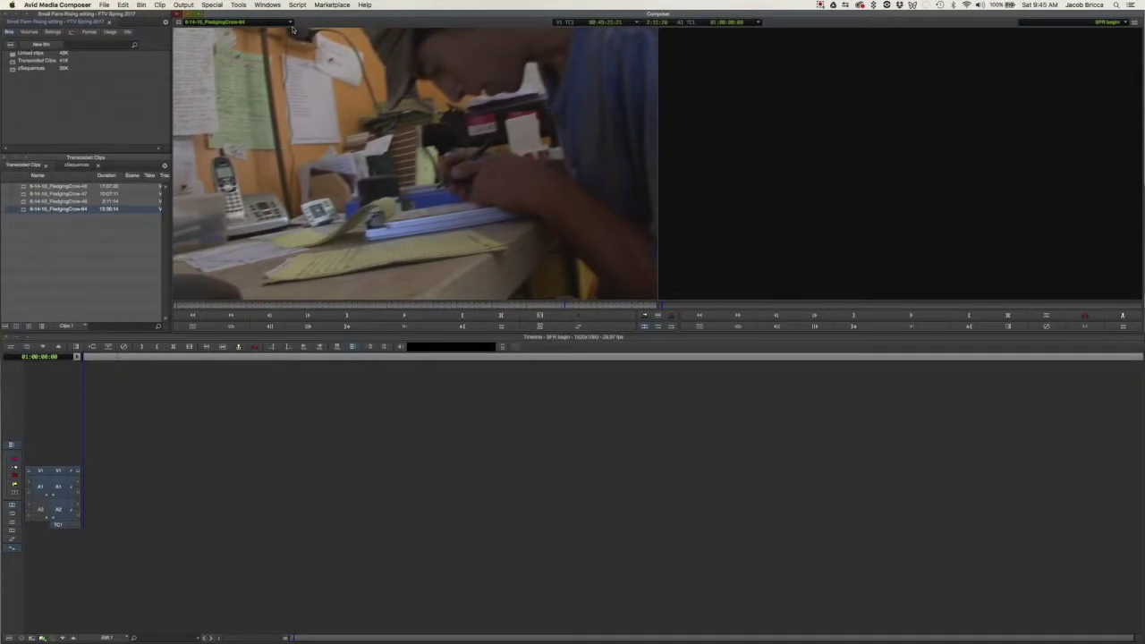
Step: Load filler into the source monitor and open the SFR Rough sequence from the zSequences bin
left_click(290, 22)
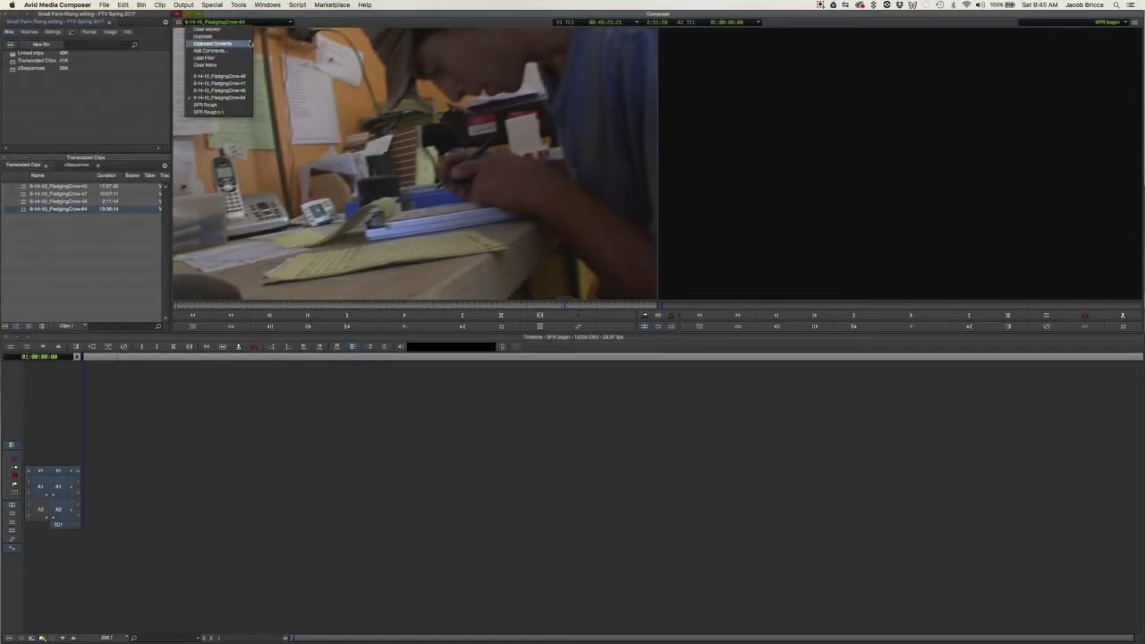
left_click(222, 58)
left_click(77, 165)
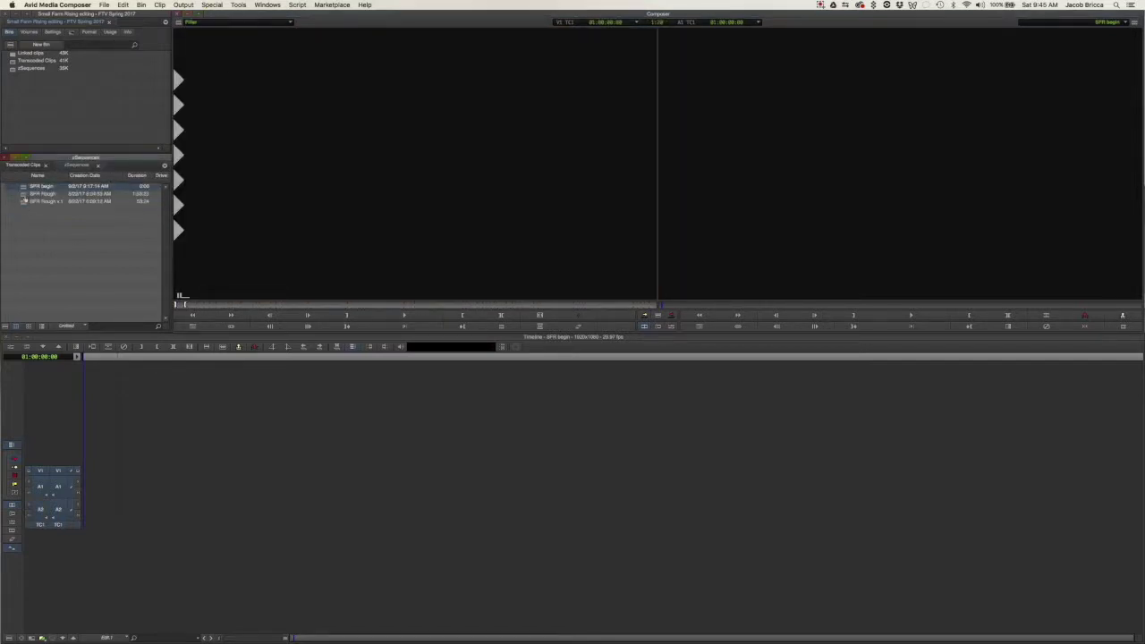
double_click(24, 196)
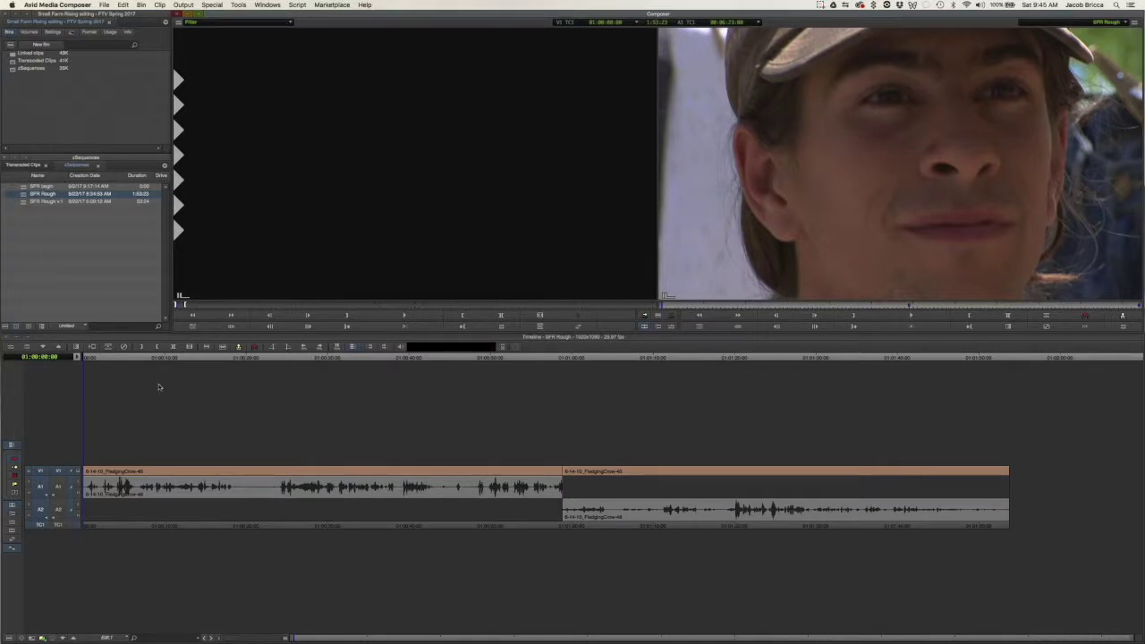
Step: Scrub through the second clip of the SFR Rough sequence and return to the sequence start
left_click(660, 367)
left_click_drag(701, 368, 848, 373)
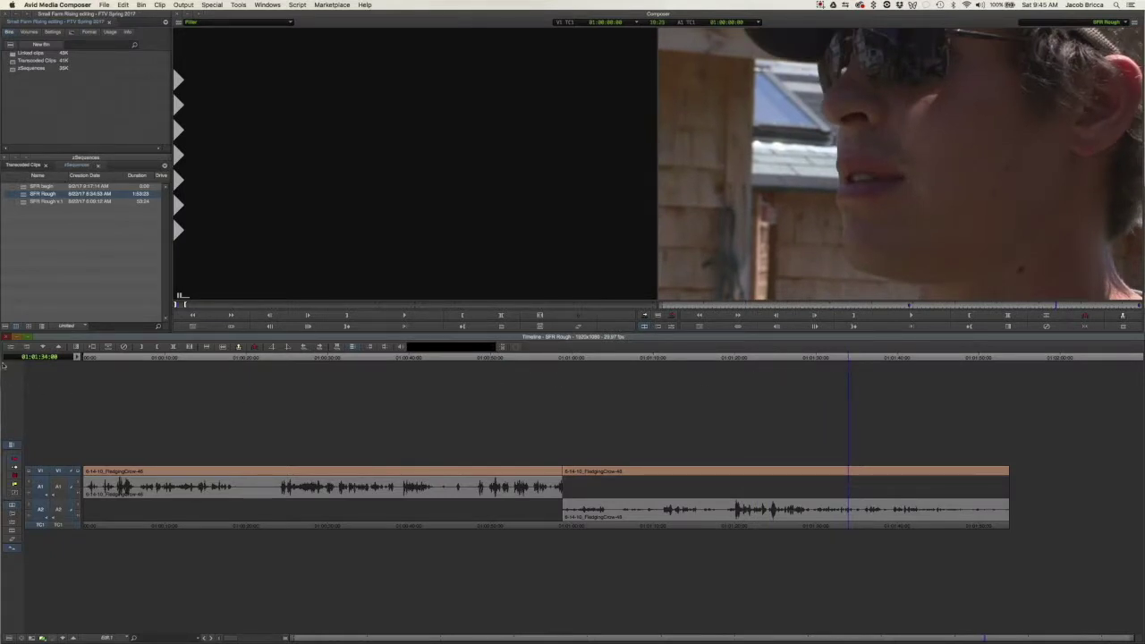
key("Home")
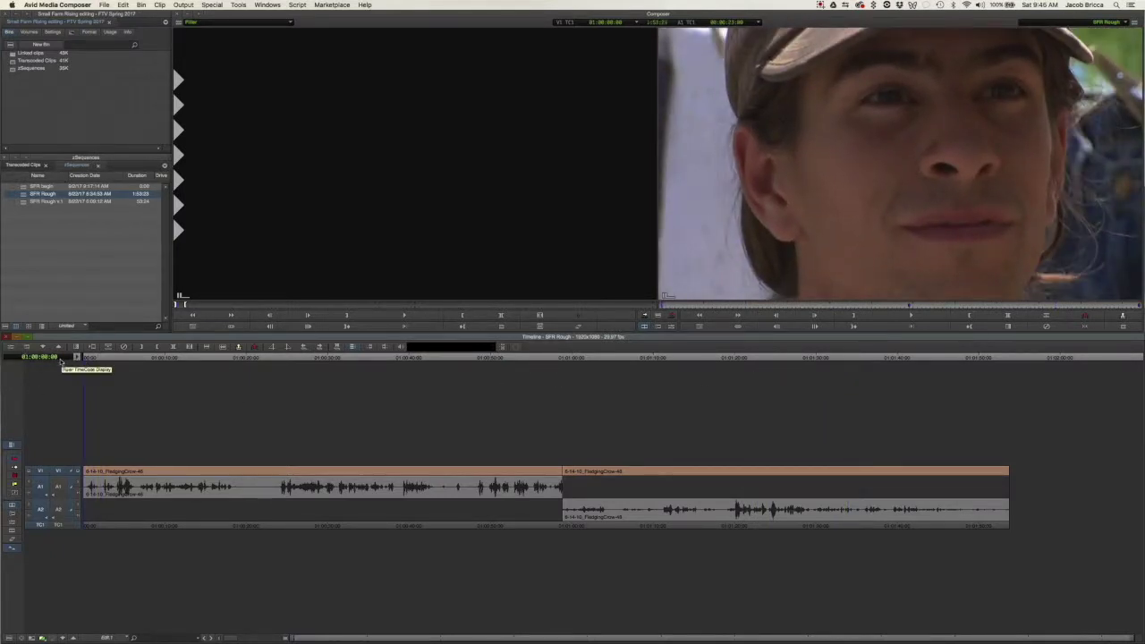
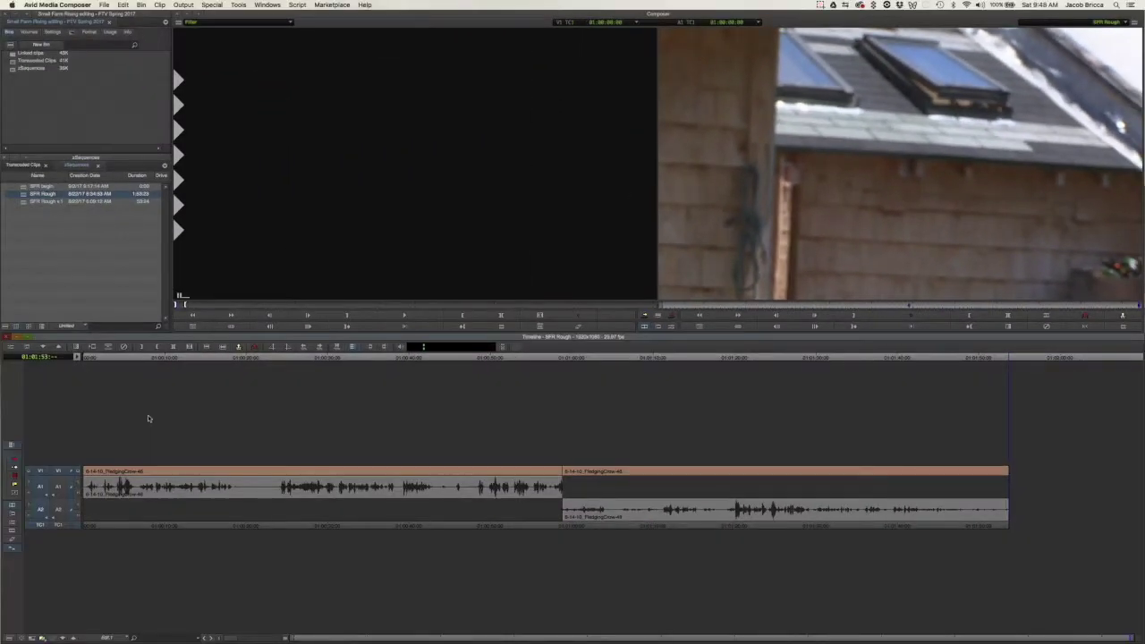
Step: Extract about the first 18 seconds of the SFR Rough sequence, ending just before the second stretch of speech
left_click(302, 358)
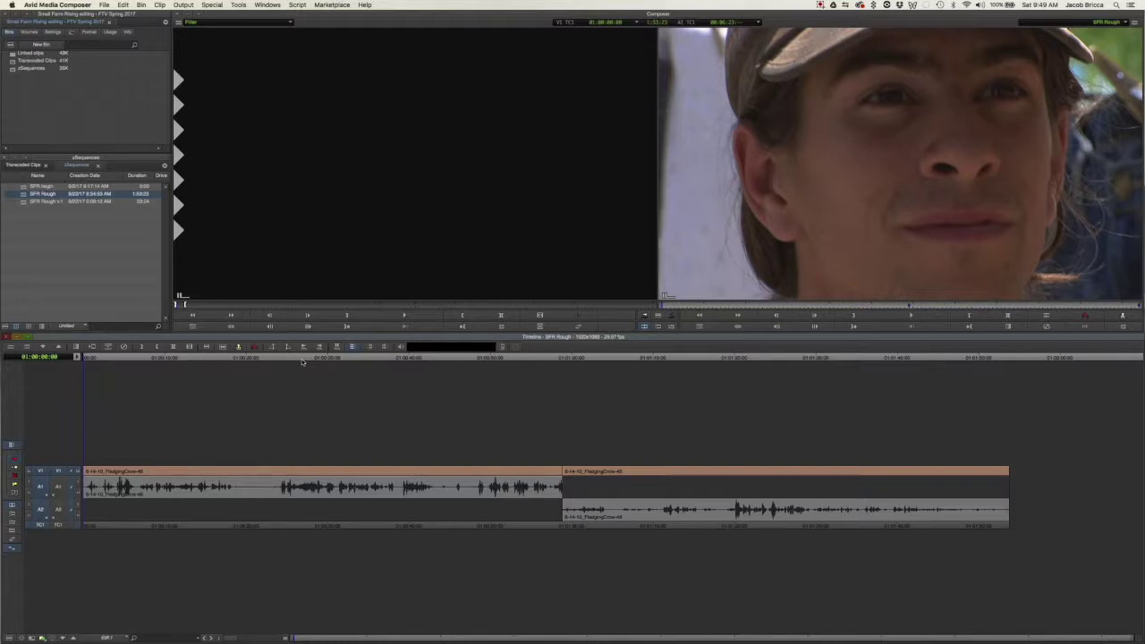
key("space")
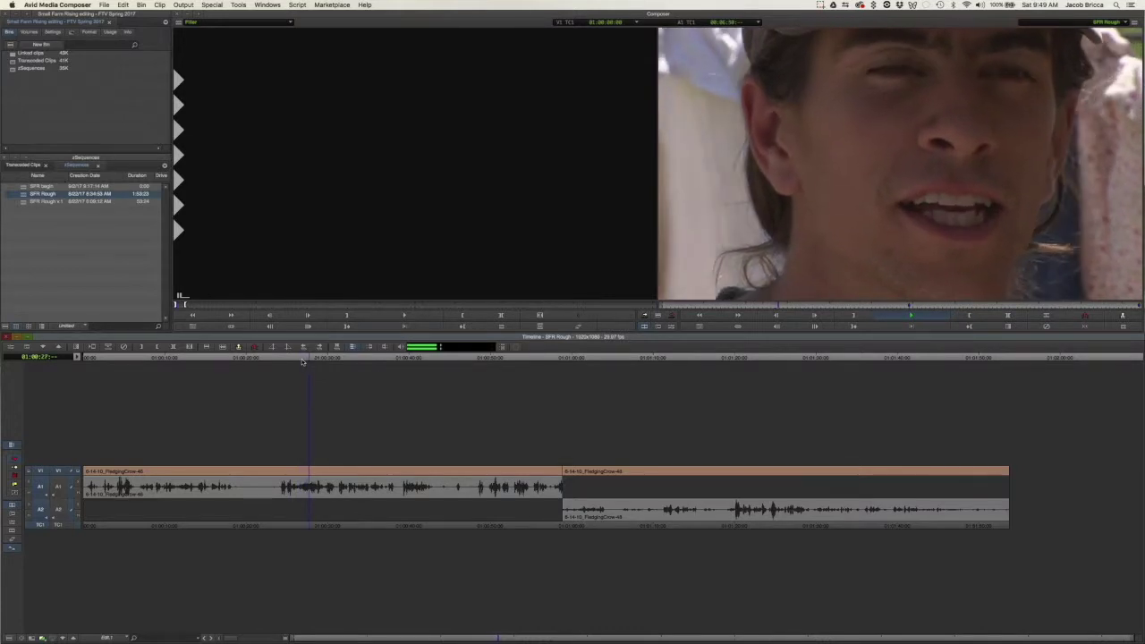
key("space")
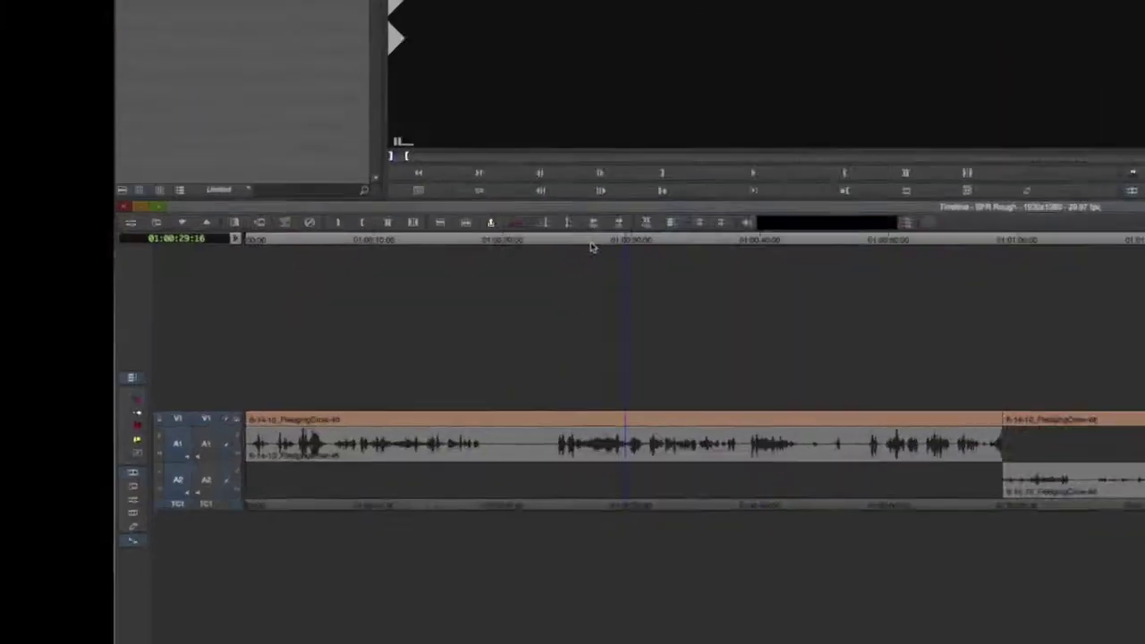
key("o")
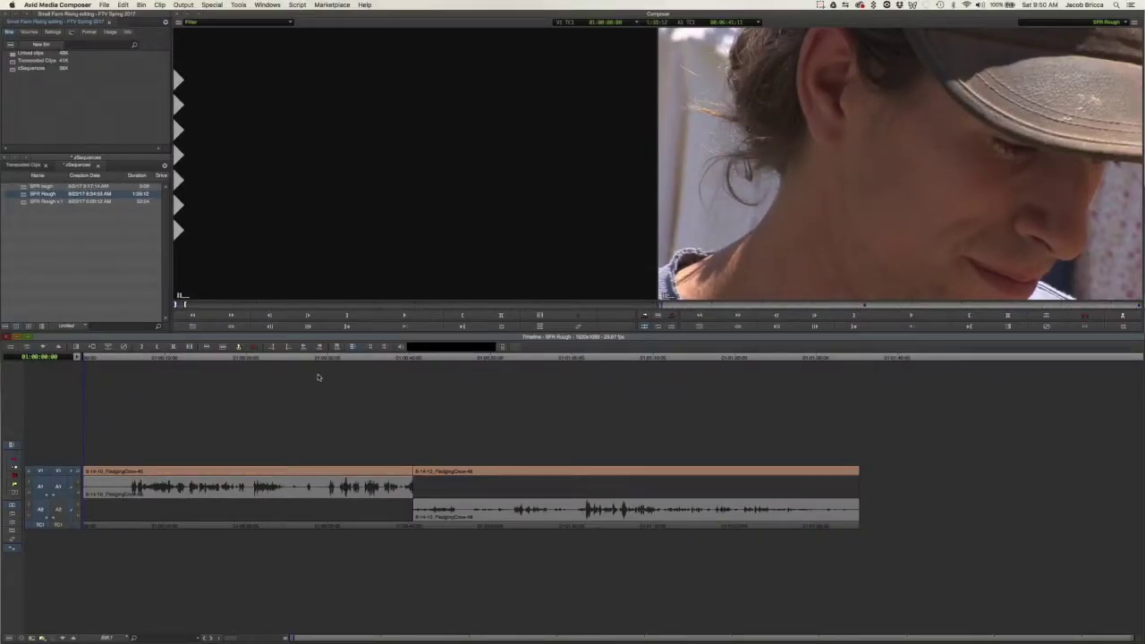
Step: Review the first clip and extract its tail from 01:00:20:11 up to the cut to the second clip
key("space")
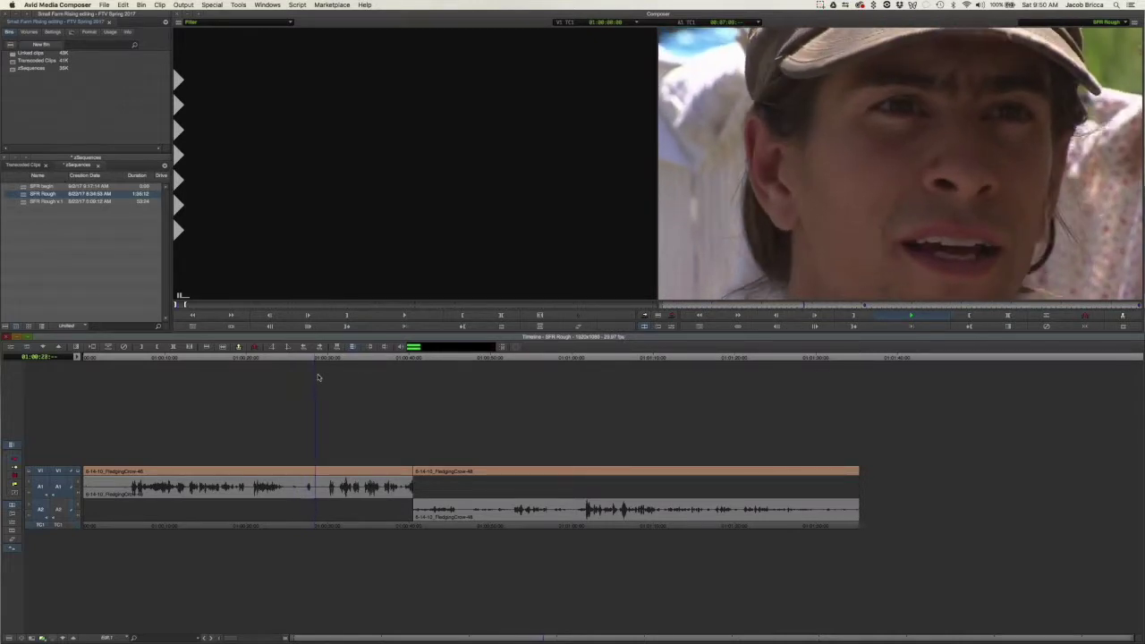
key("space")
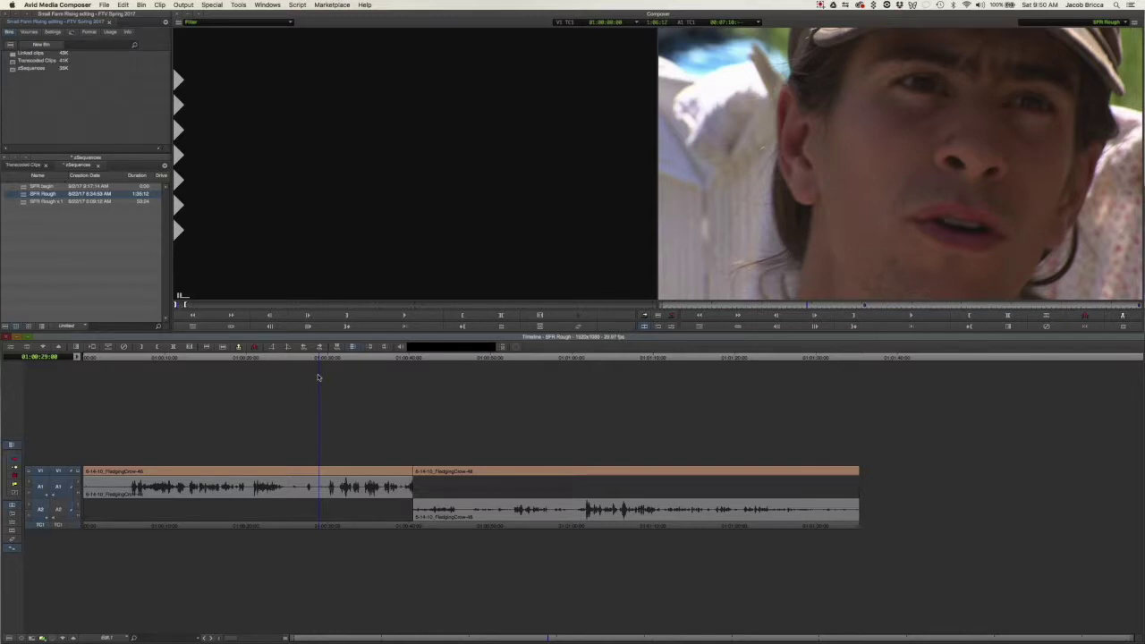
key("space")
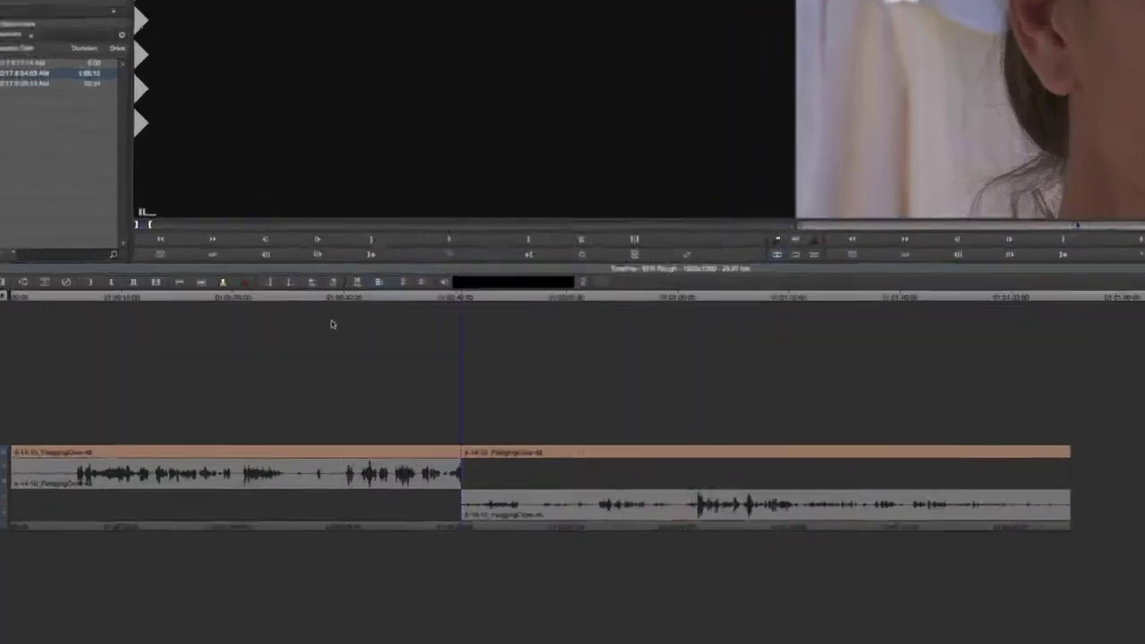
left_click(250, 358)
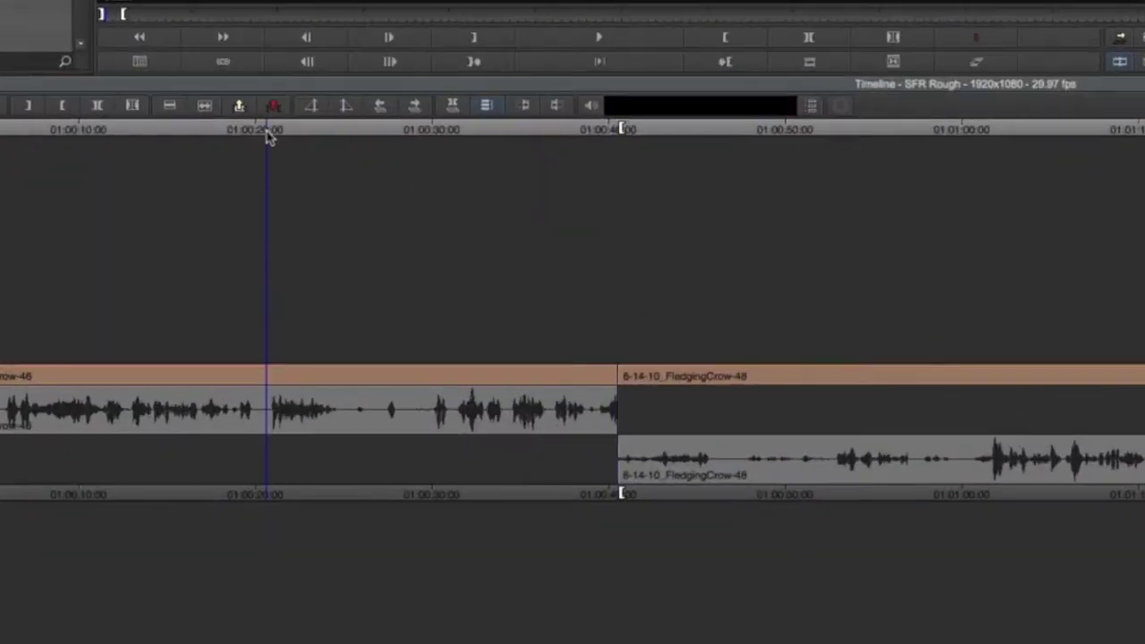
key("i")
key("x")
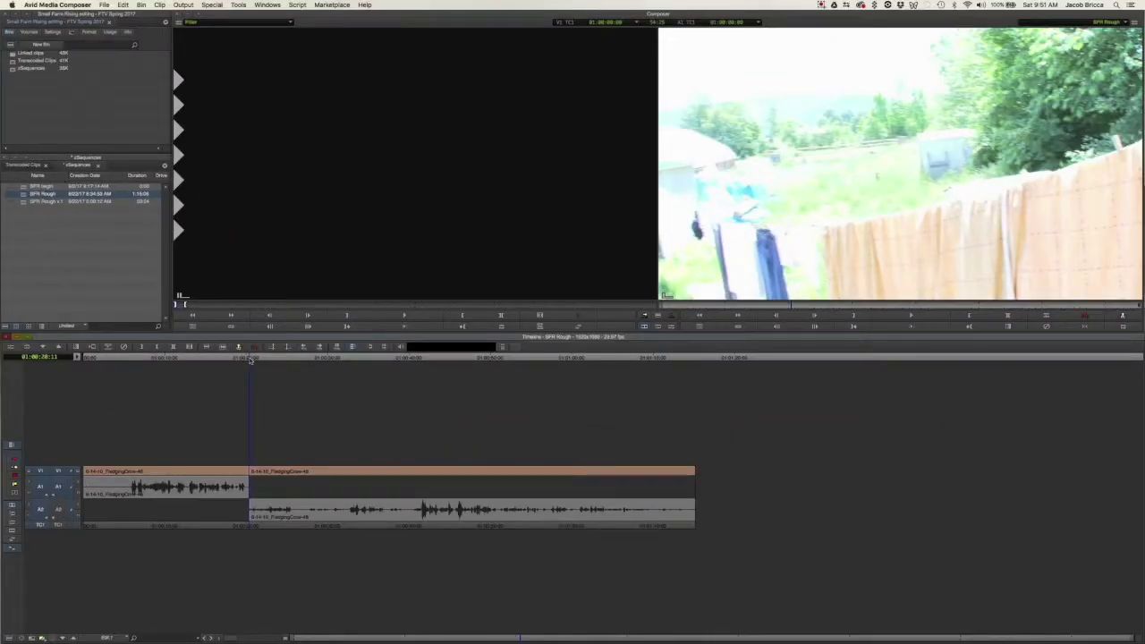
Step: Play past the cut and extract about the first 12 seconds of the FledgingCrow-48 clip
key("space")
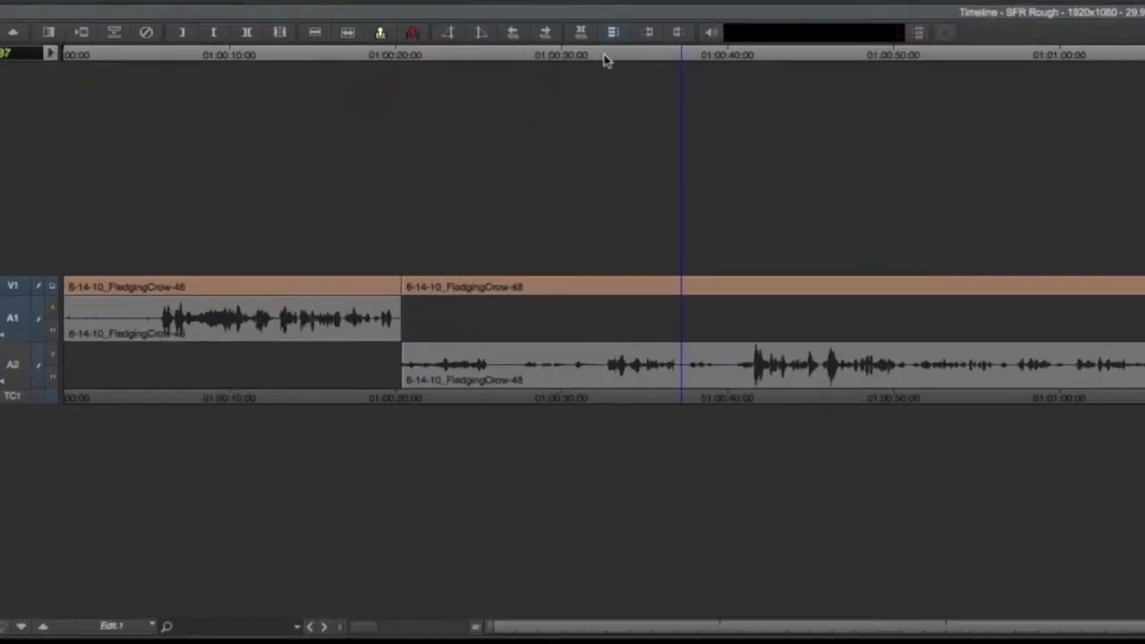
left_click(348, 359)
key("super+slash")
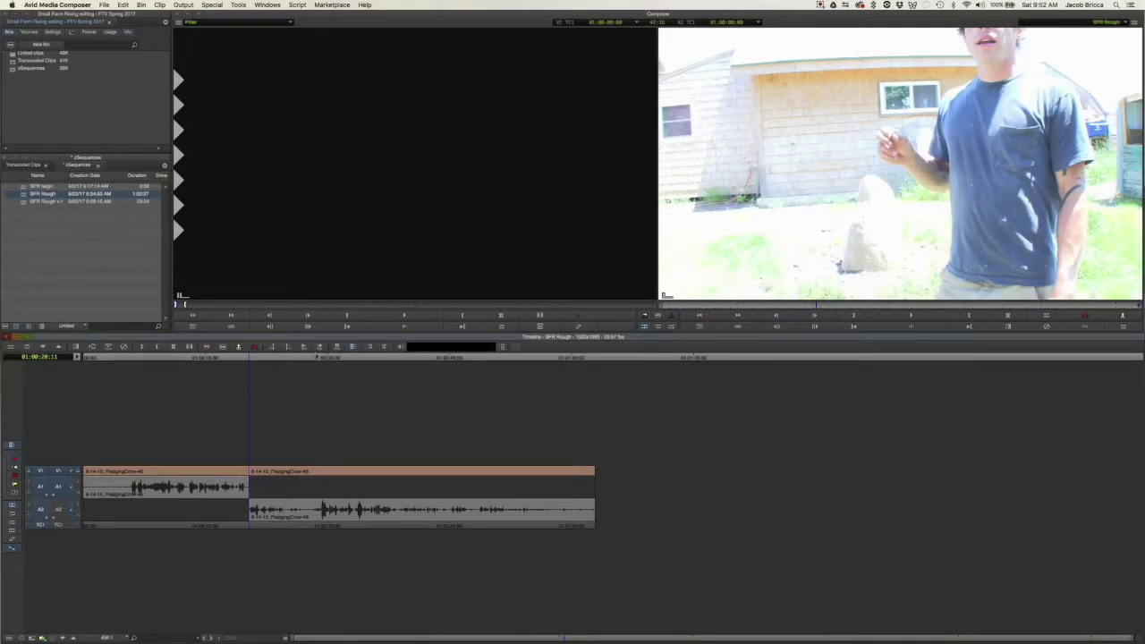
Step: Review the second clip and extract a short section of under two seconds at about 01:00:52
left_click_drag(202, 636, 235, 638)
key("space")
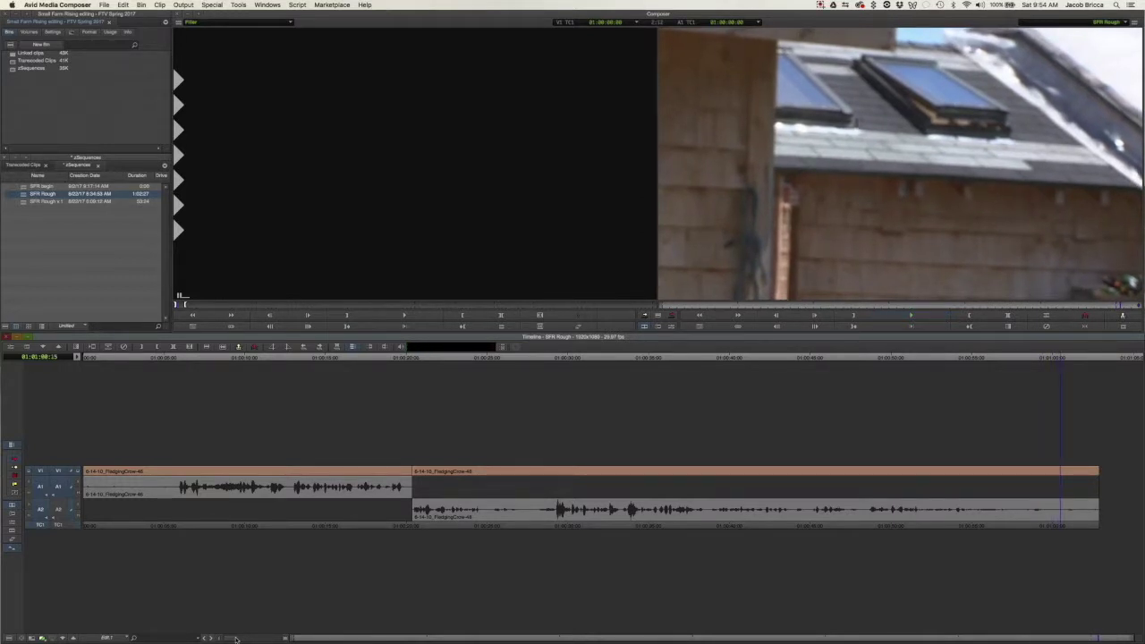
left_click(948, 358)
left_click_drag(947, 358, 936, 357)
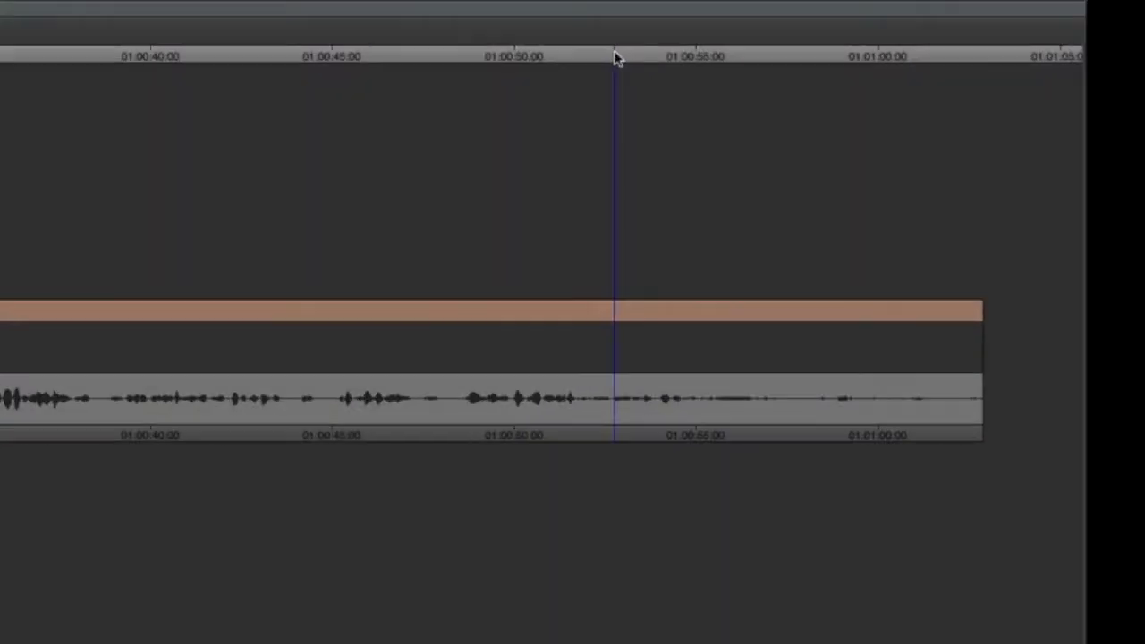
key("i")
key("o")
key("x")
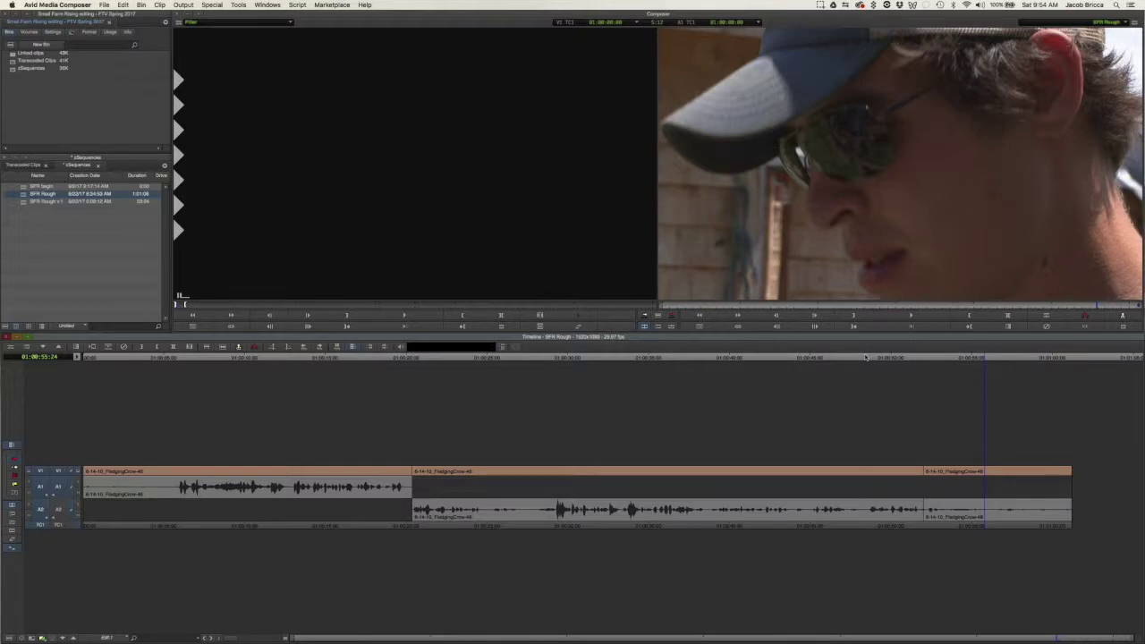
Step: Play from about 01:00:12 across the cut between the first and second clips to check the transition
left_click(289, 359)
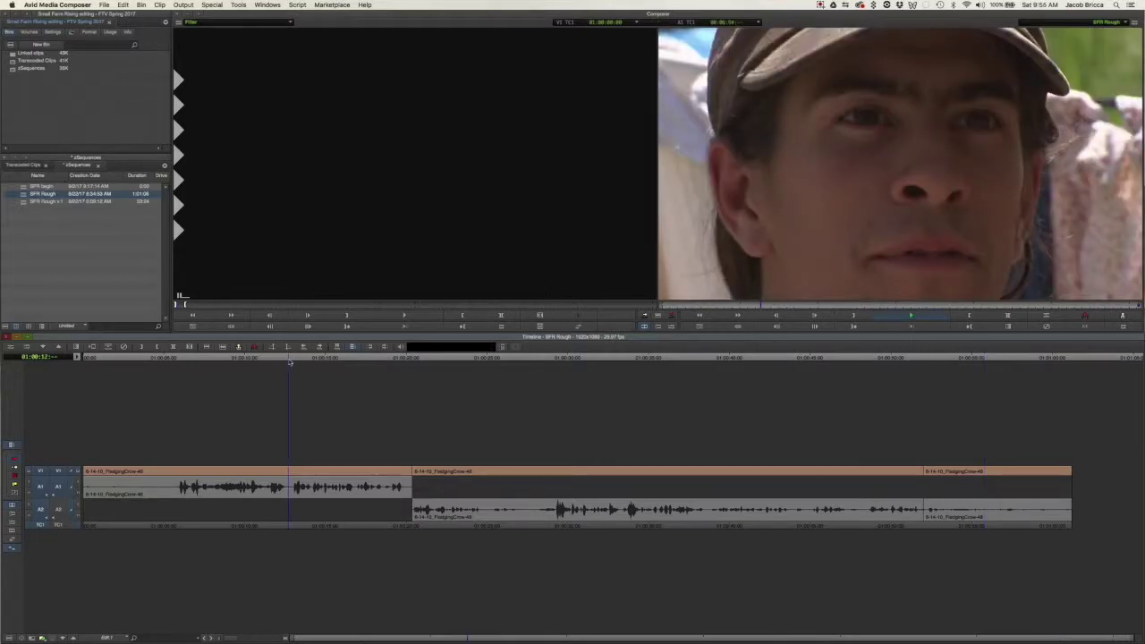
key("l")
key("l")
key("l")
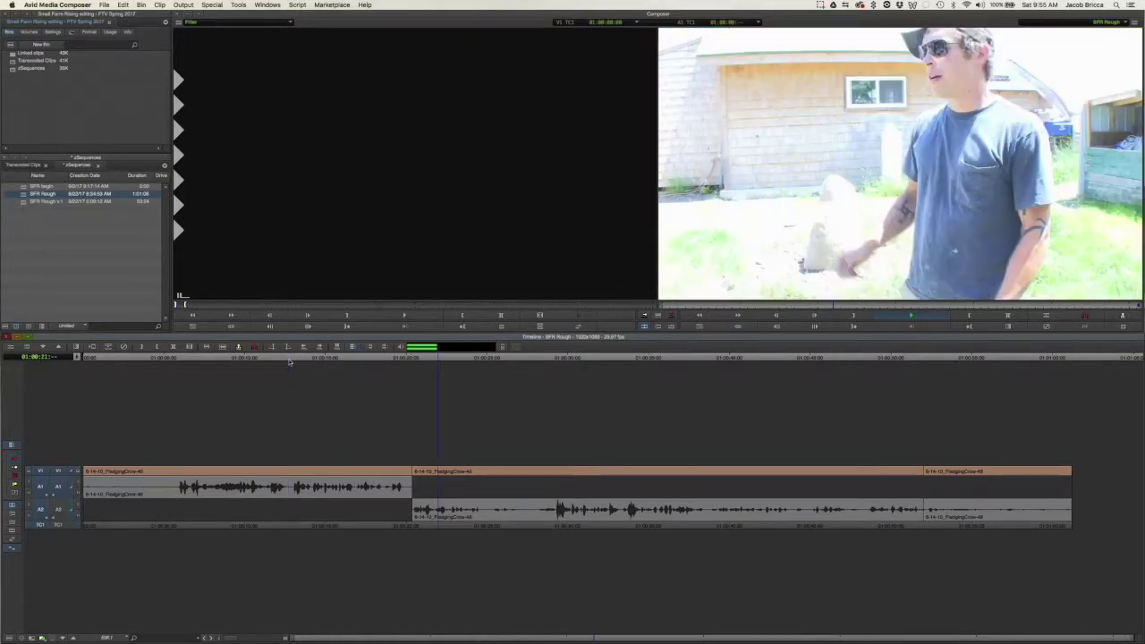
Step: Replay the transition and lift the second clip's video and audio from the cut to 01:00:29:06, leaving a gap
left_click(289, 360)
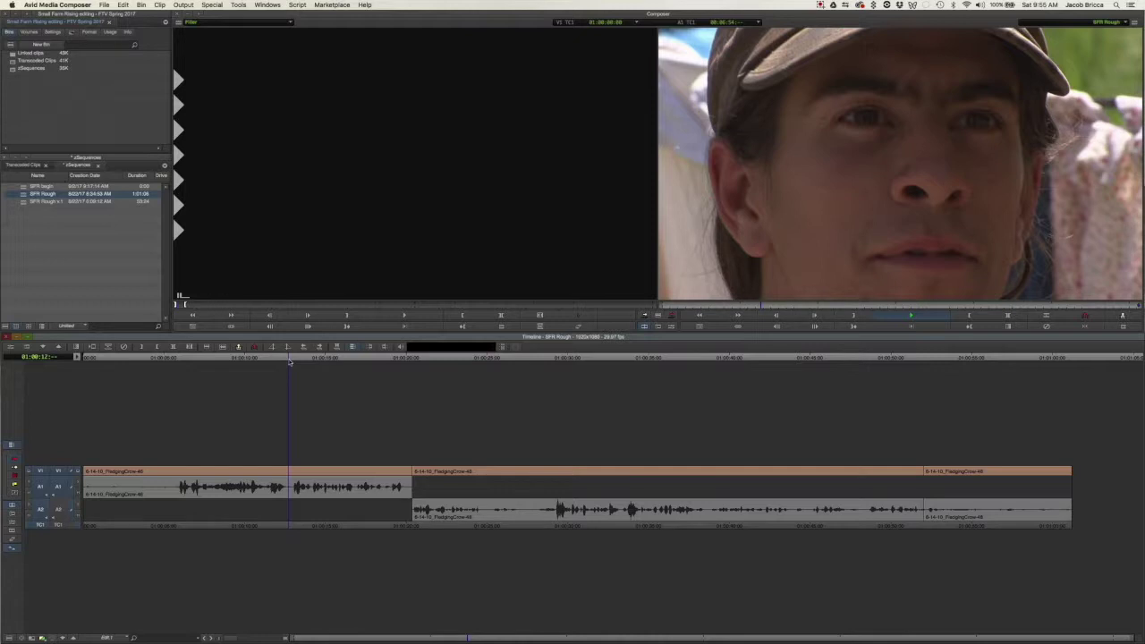
key("l")
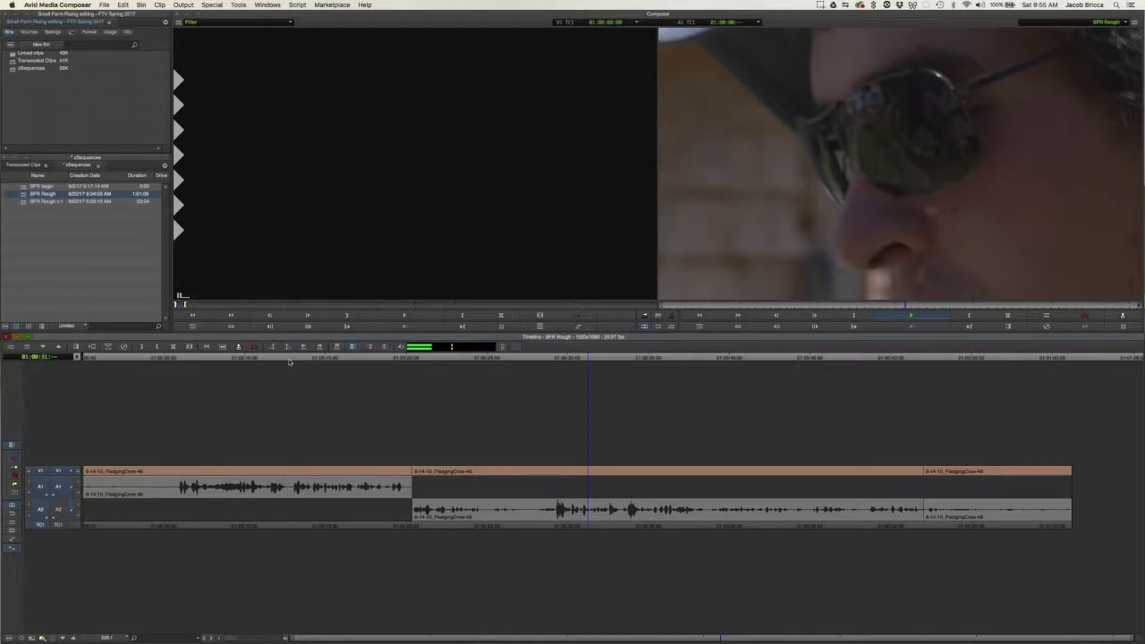
key("t")
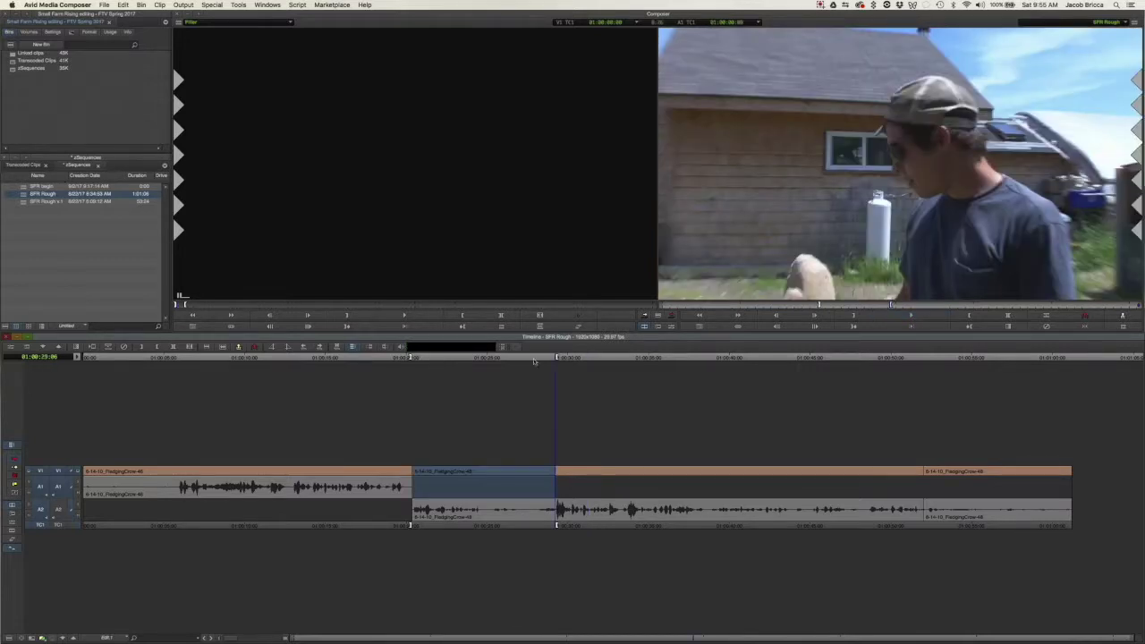
key("z")
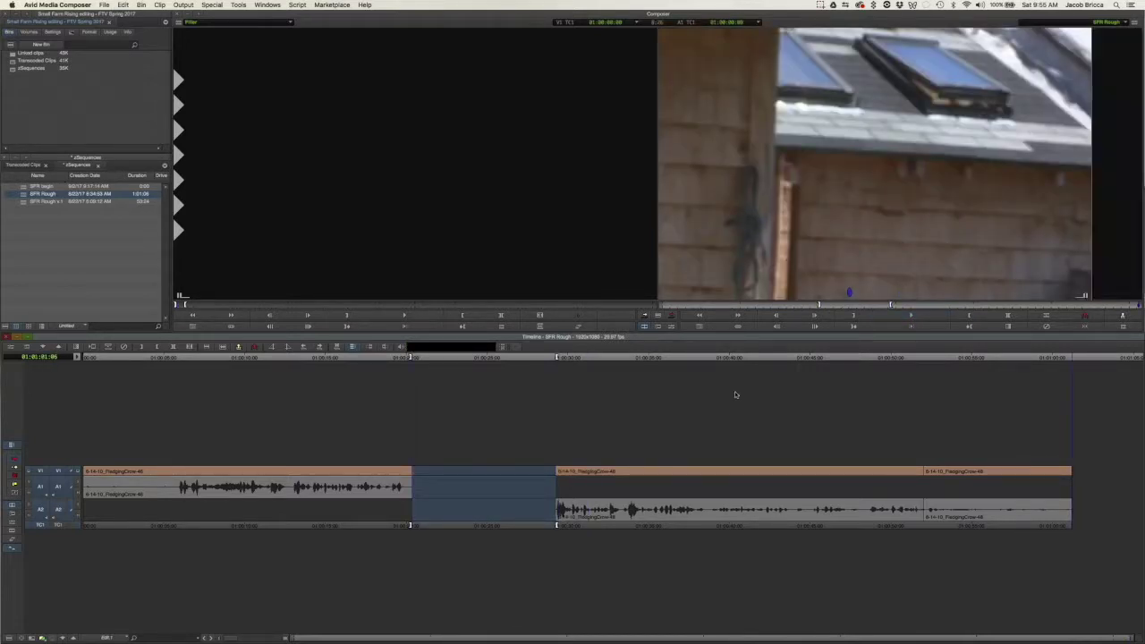
Step: Extract the marked gap before the second clip and play the sequence from its start to review the edit
key("x")
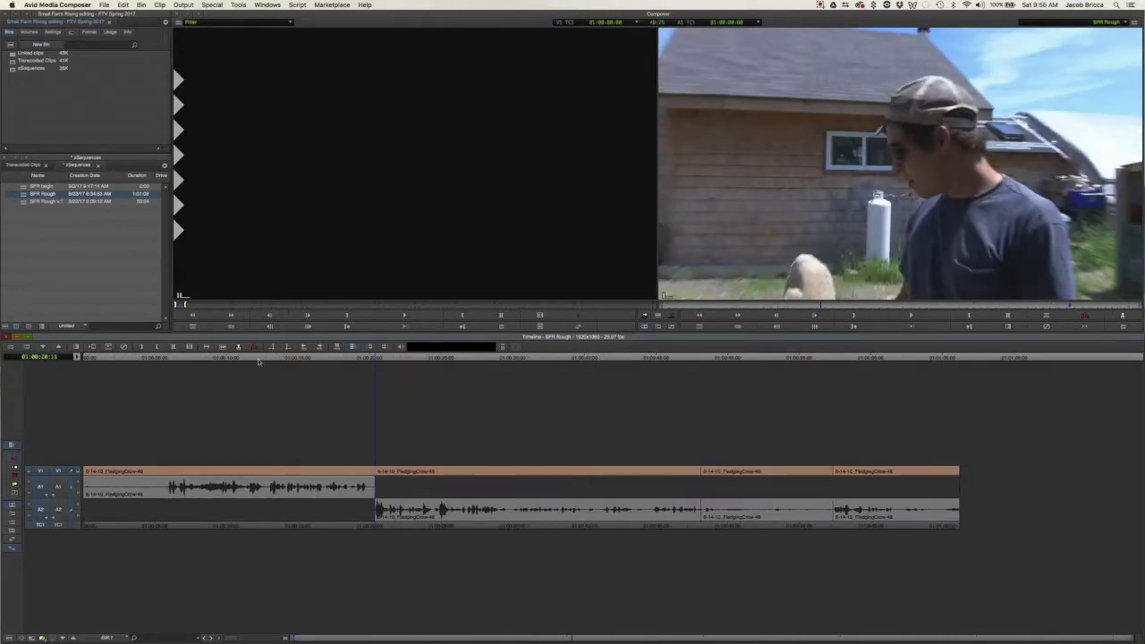
left_click(95, 356)
key("space")
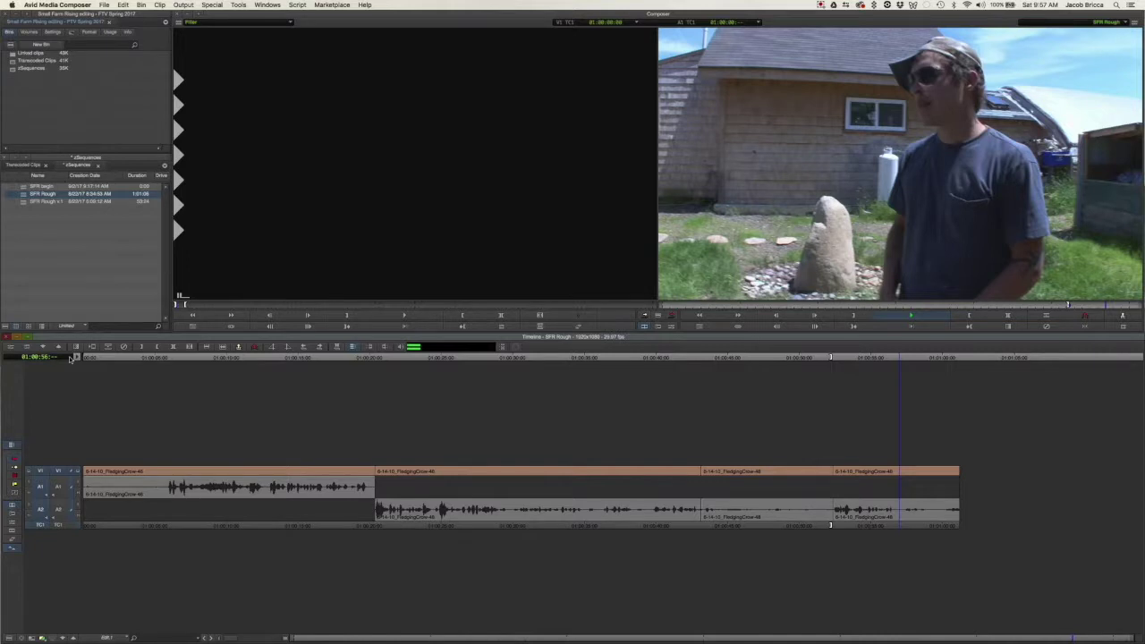
Step: Remove the last clip's tail from about 01:00:56 and move the shortened clip ahead of the segment before it
left_click(895, 357)
key("w")
left_click(921, 472)
left_click_drag(890, 471, 804, 473)
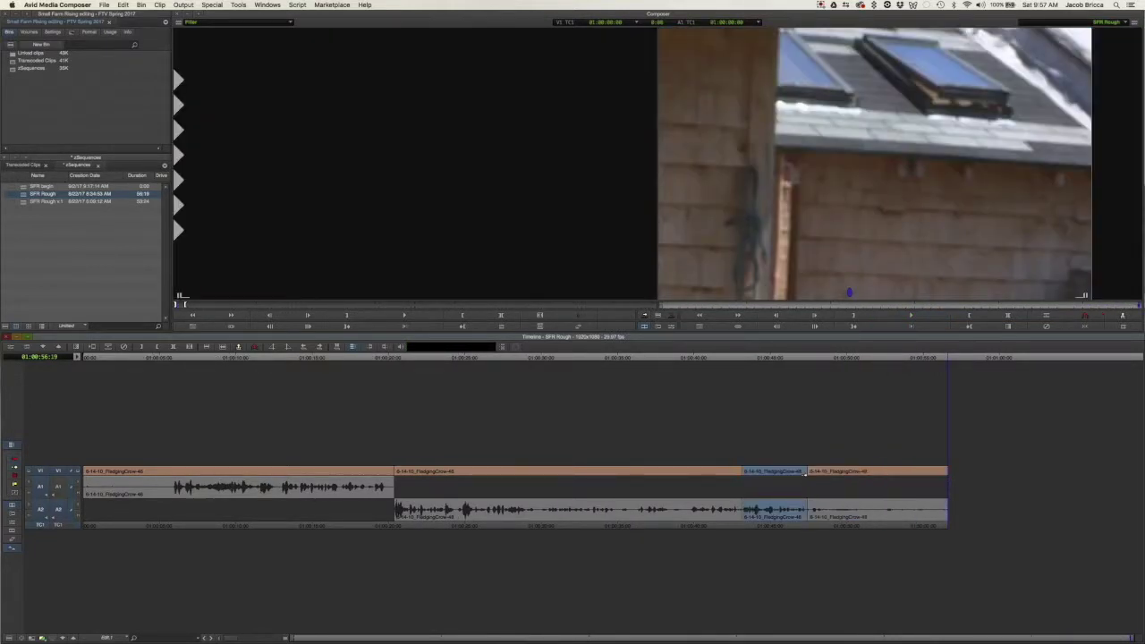
Step: Play from about 01:00:35 to review the reordered ending of the sequence
left_click(617, 357)
key("space")
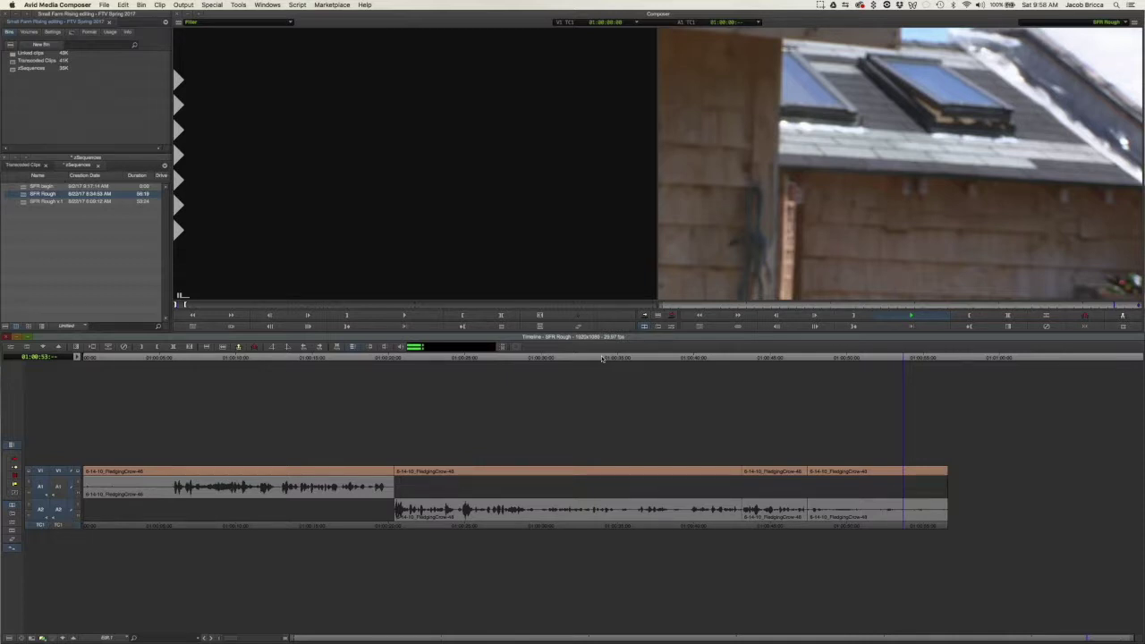
key("Home")
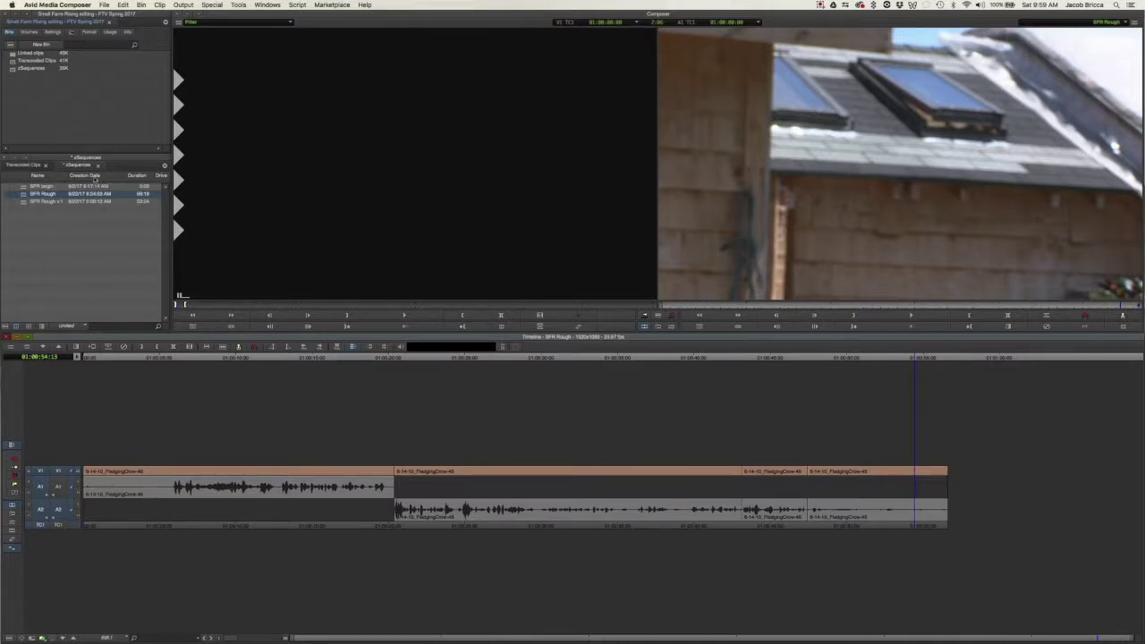
Step: Load the 6-14-10_FledgingCrow-46 clip from the Transcoded Clips bin as source and inspect the shots at its two red markers
left_click(23, 164)
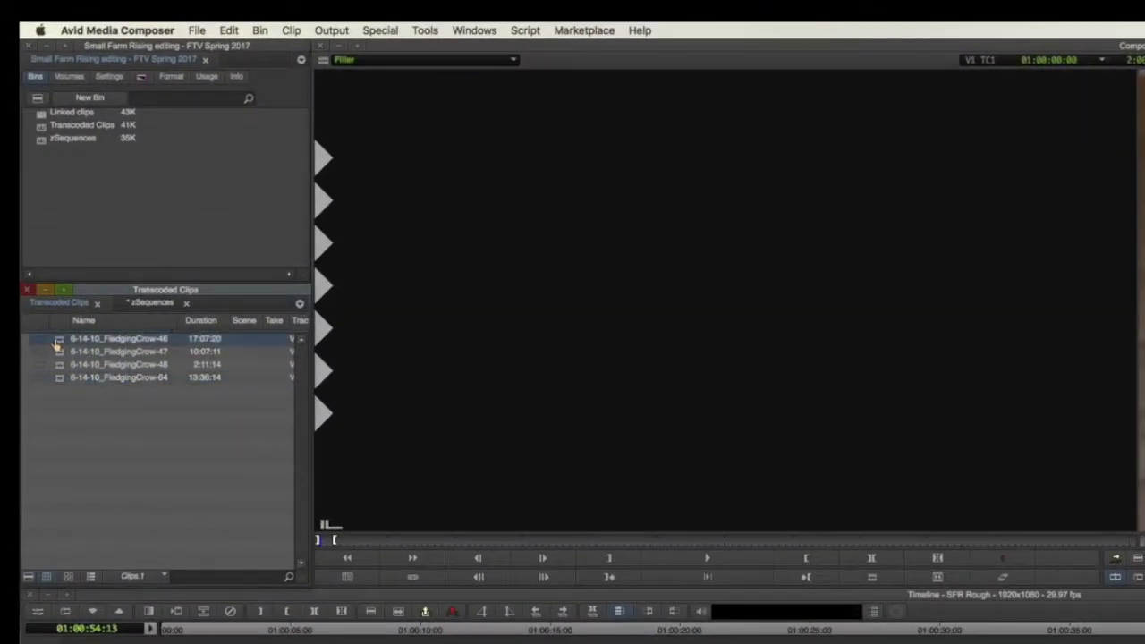
double_click(57, 342)
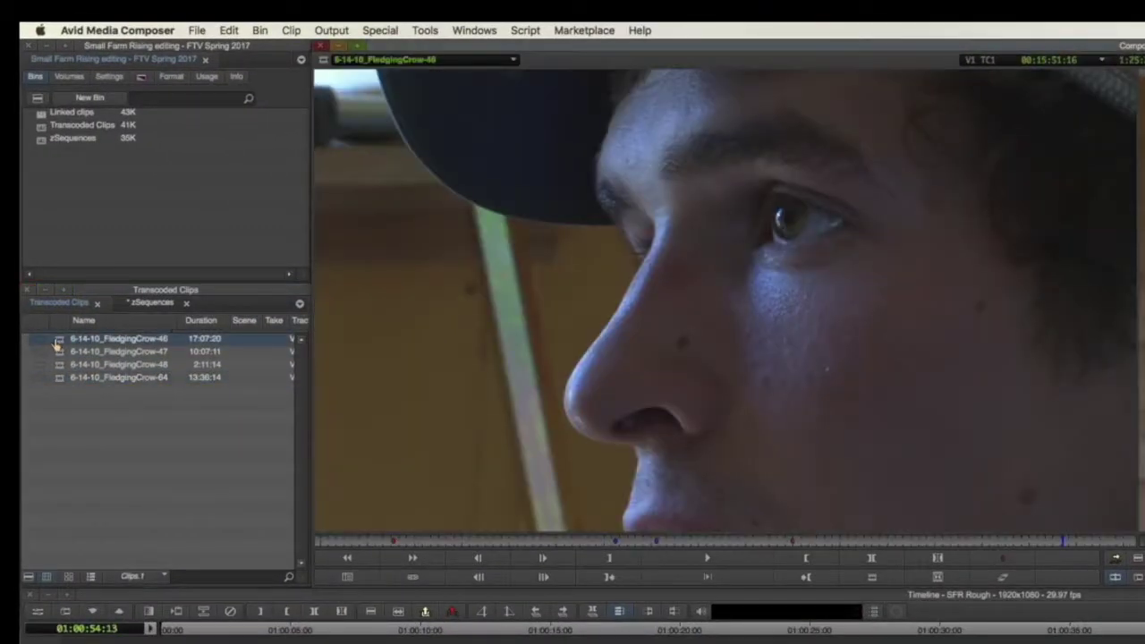
left_click(394, 543)
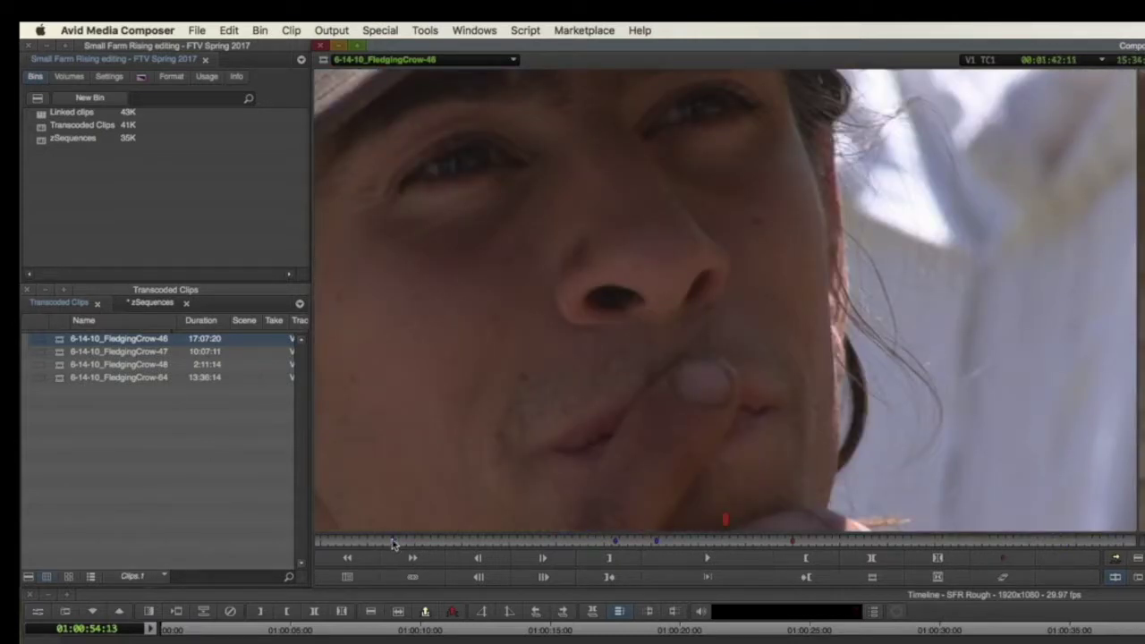
left_click(792, 541)
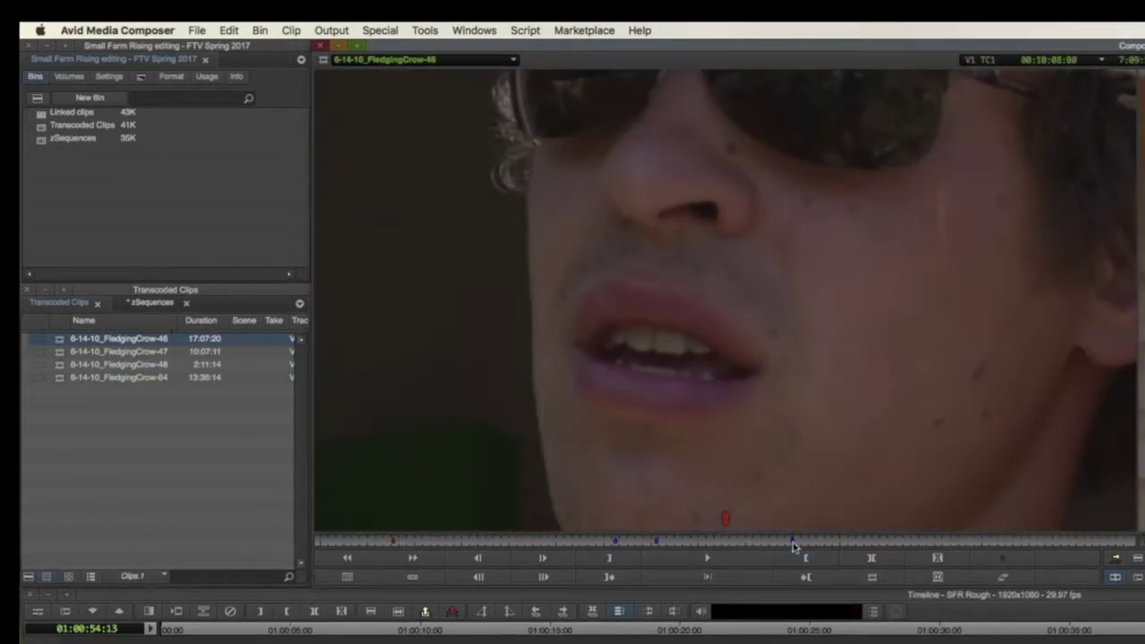
left_click(393, 544)
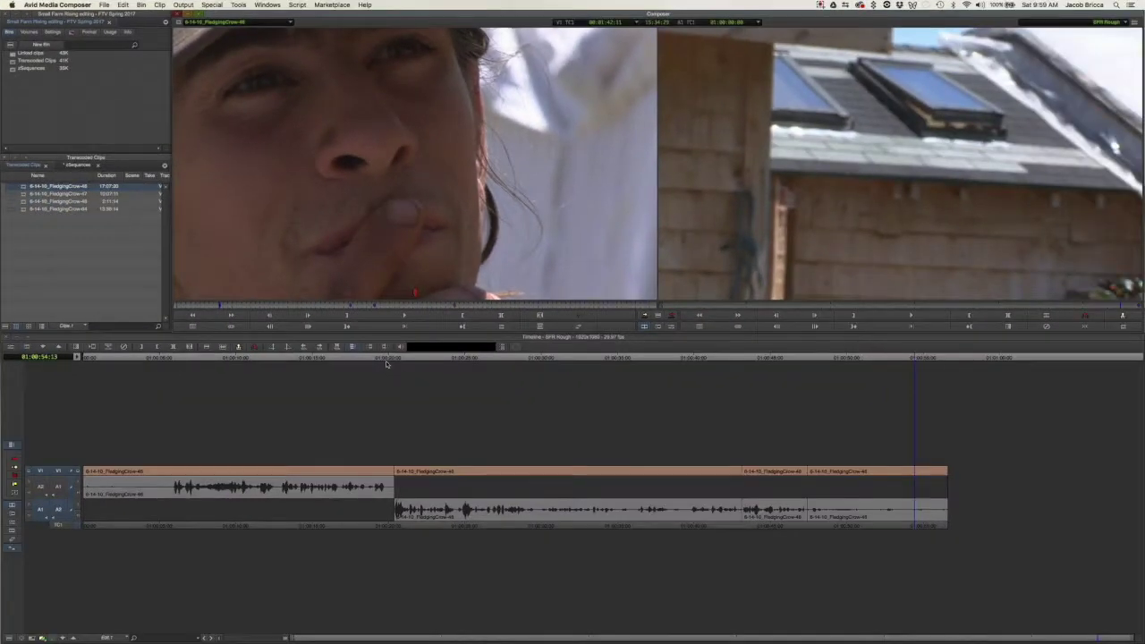
Step: Replay the cut at the second clip and mark its first four seconds, from the cut to about 01:00:24:15
left_click(346, 358)
key("space")
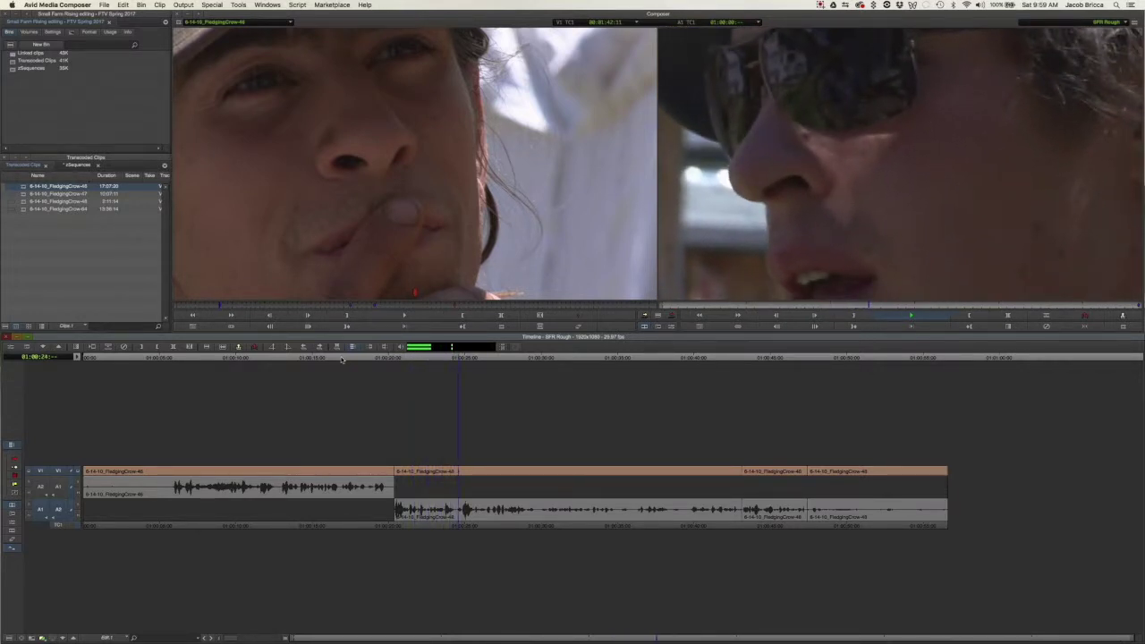
key("a")
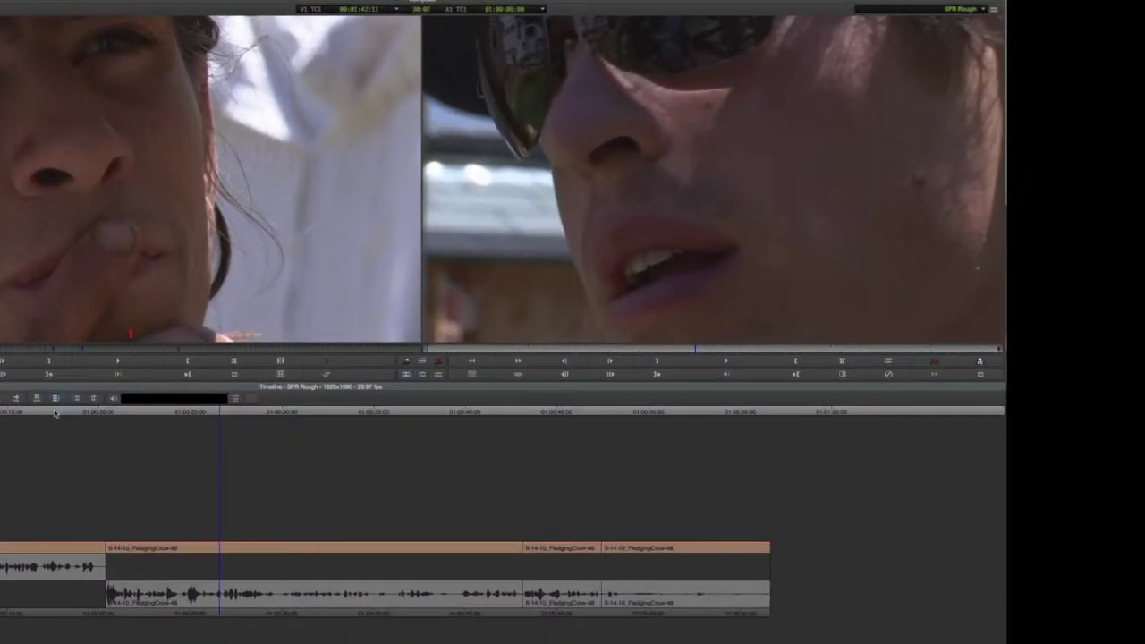
key("space")
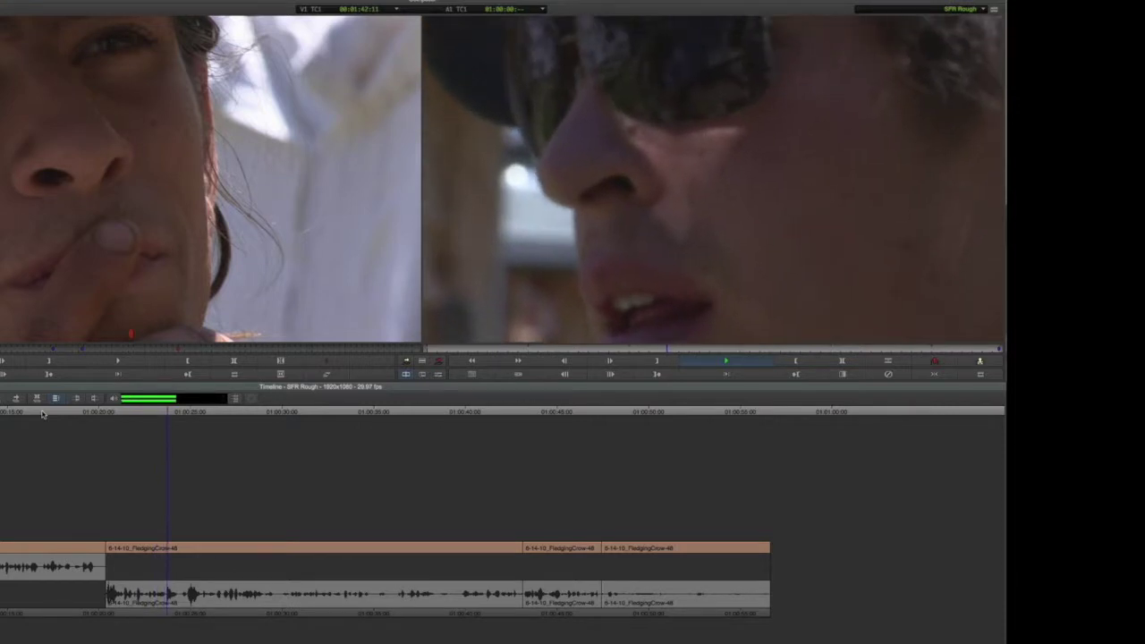
key("a")
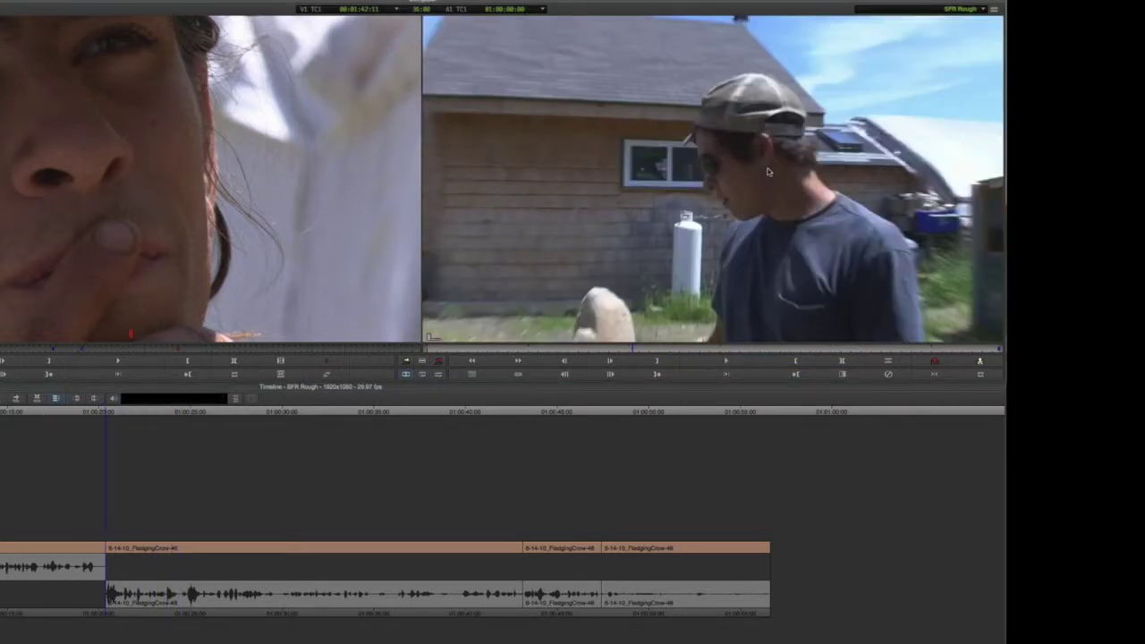
key("space")
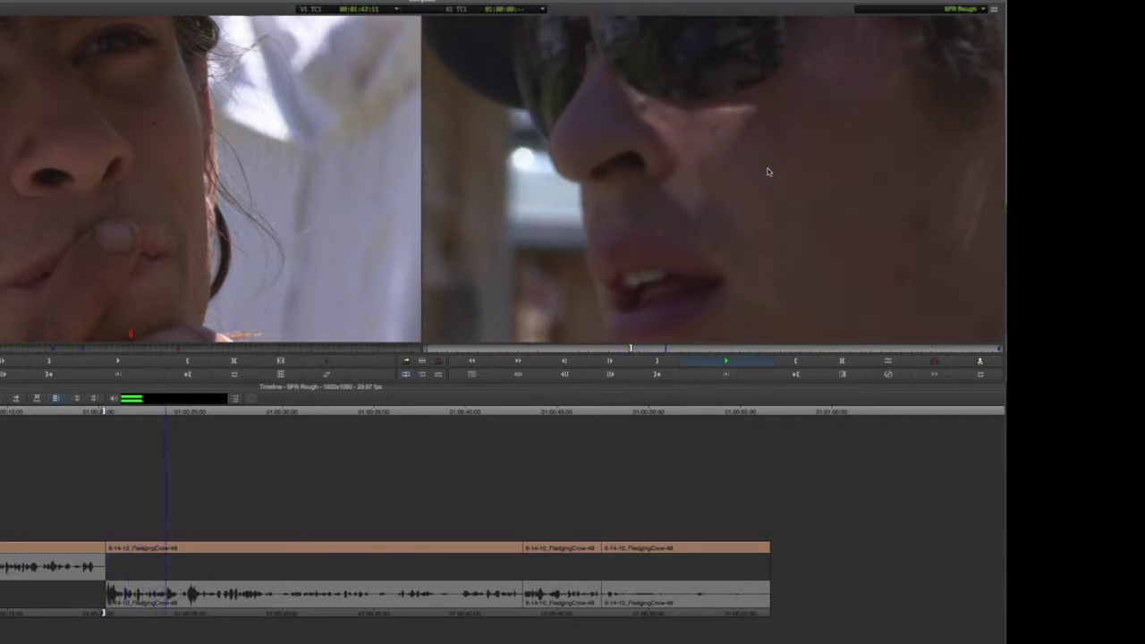
key("o")
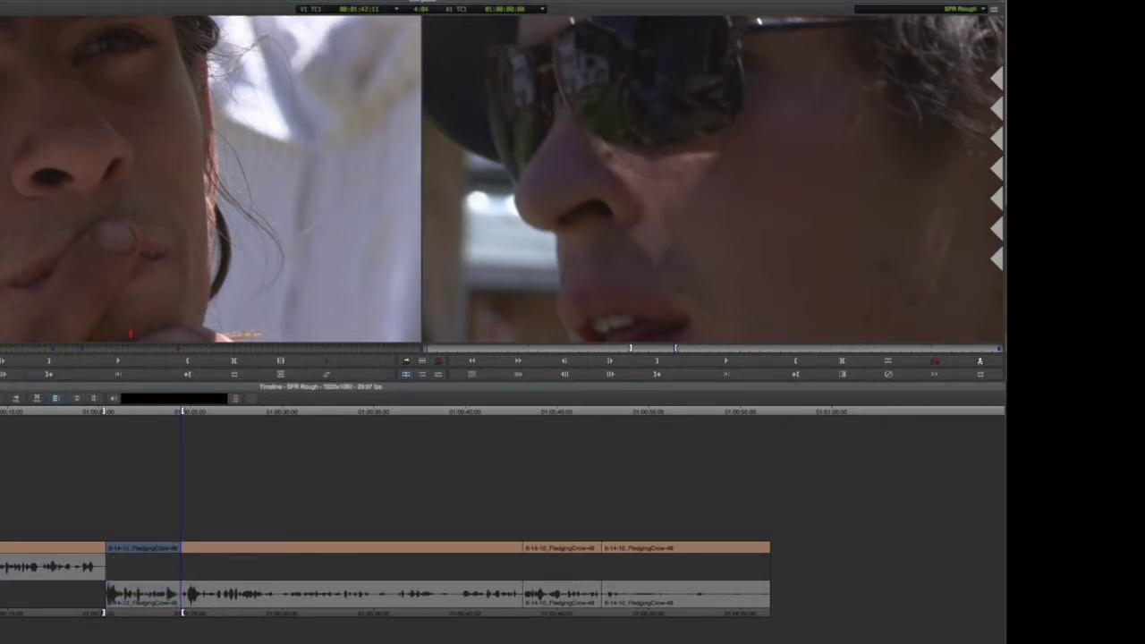
Step: Overwrite the marked section's video with the sunglasses close-up from the source marker at about 00:10:08, keeping the sequence audio
key("Home")
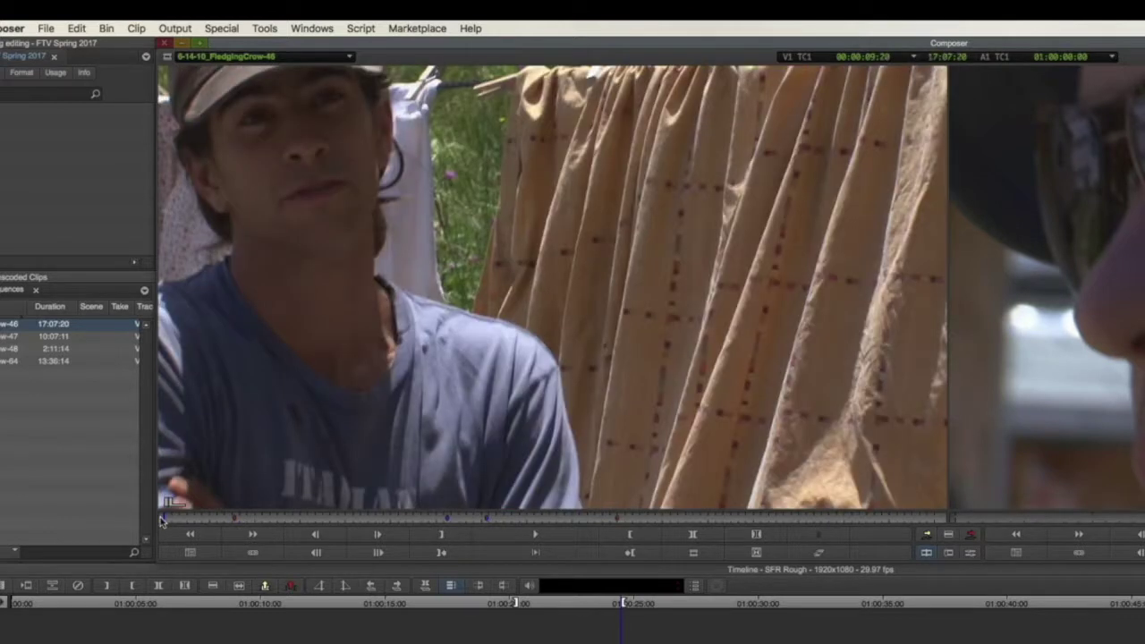
left_click(618, 519)
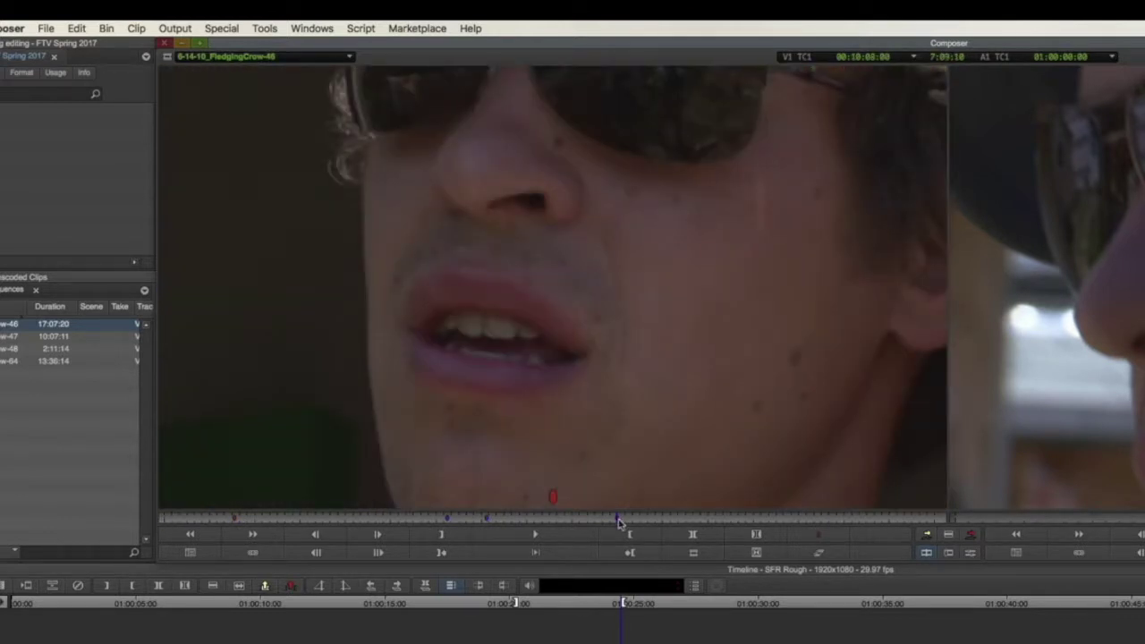
key("space")
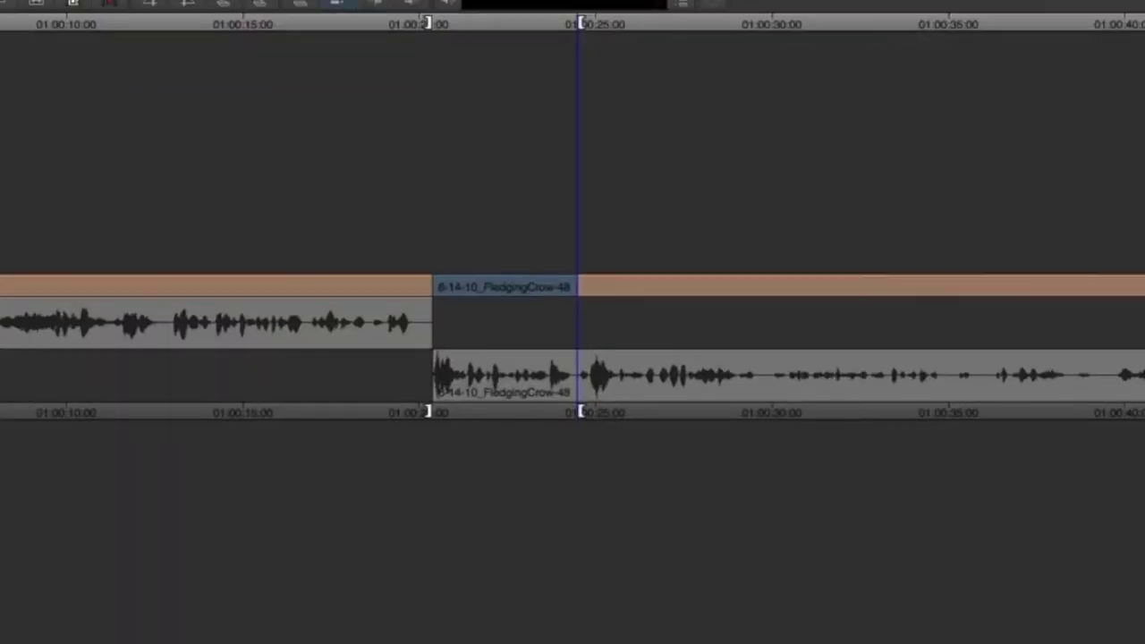
Step: Play from about 01:00:17 and replay the new close-up cutaway to check how it cuts in and out
left_click(449, 606)
key("space")
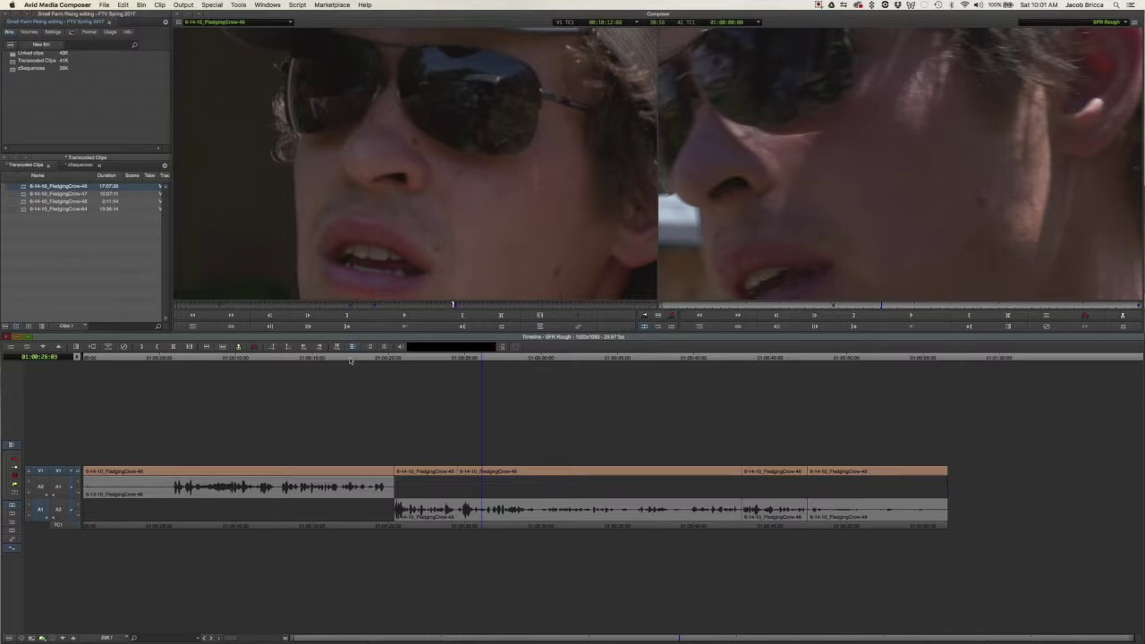
key("space")
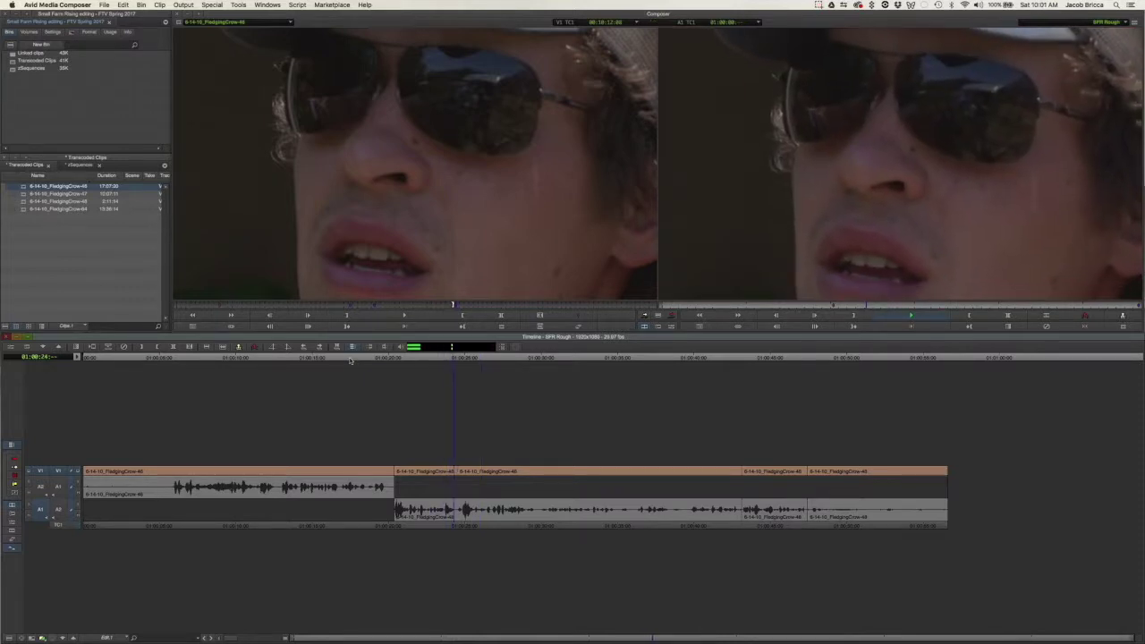
key("space")
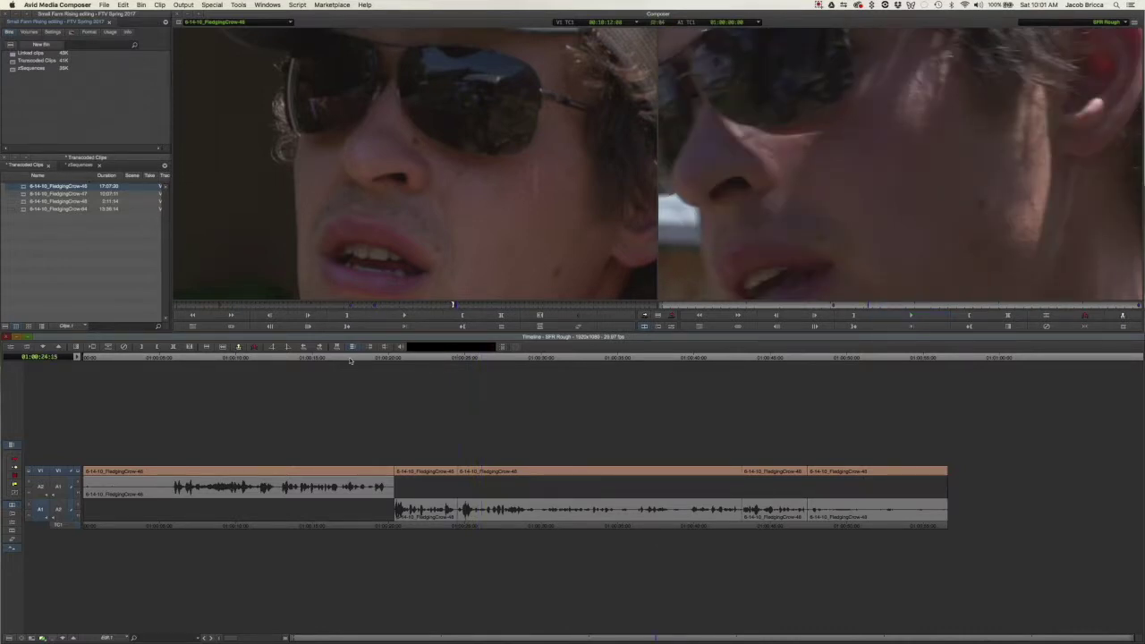
key("a")
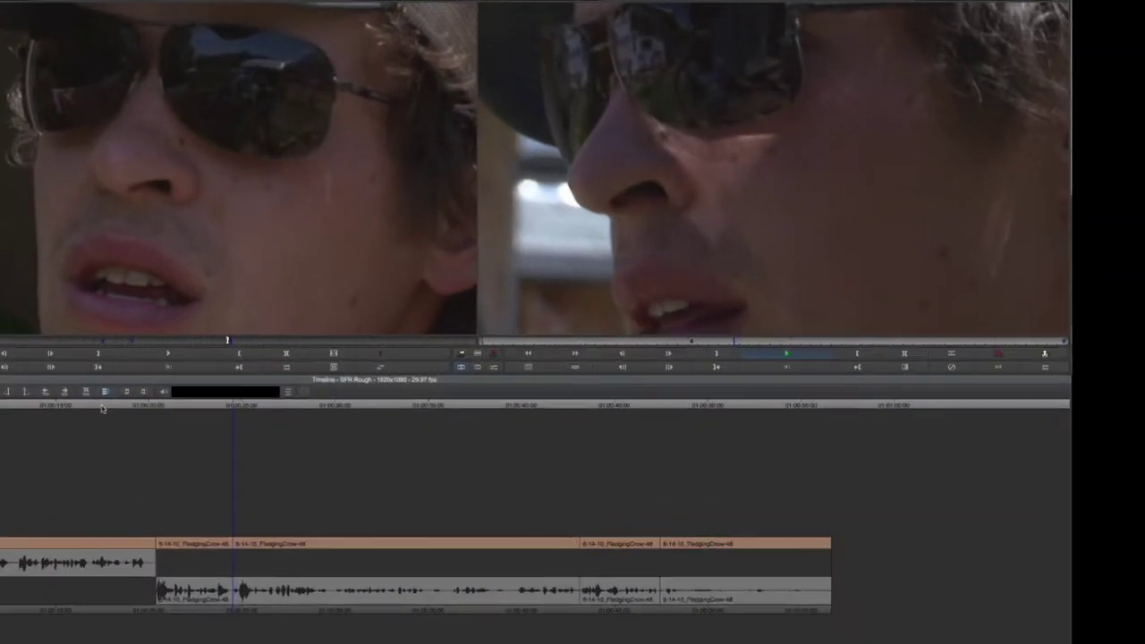
key("space")
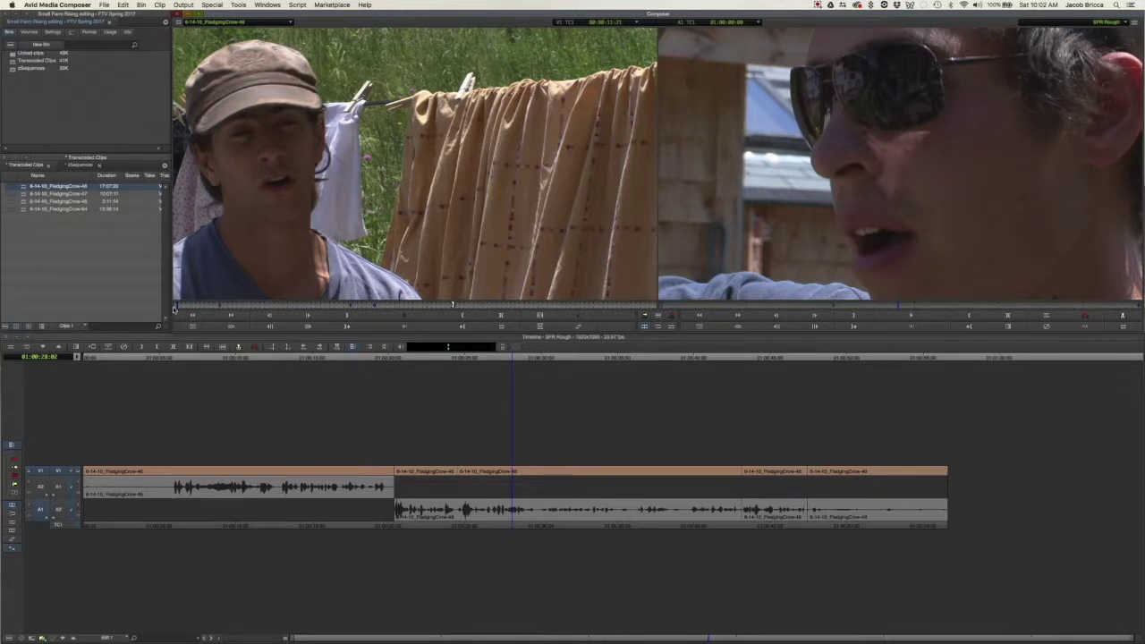
Step: Overwrite the video from 01:00:24:29 to about 01:00:27:06 with the clothesline shot near the source clip's start
left_click(466, 358)
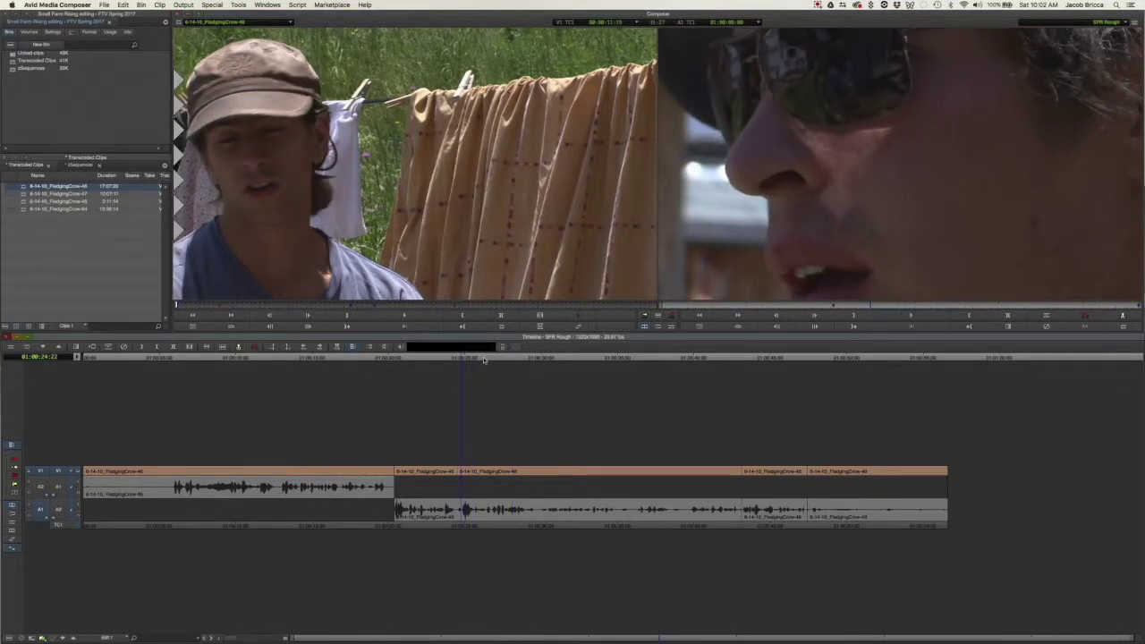
key("space")
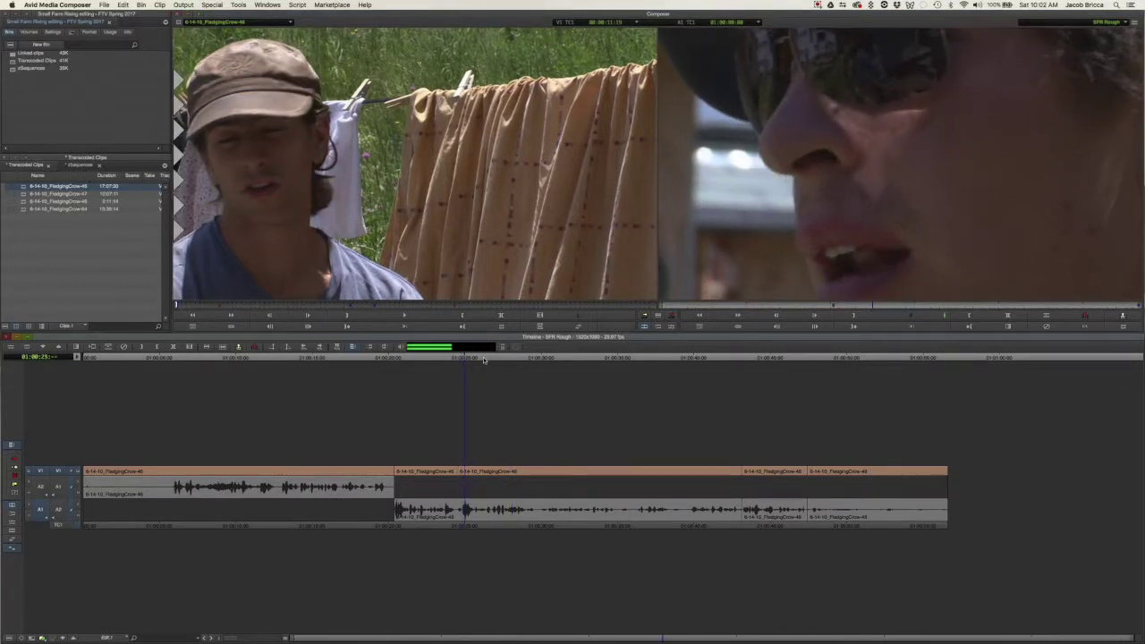
key("space")
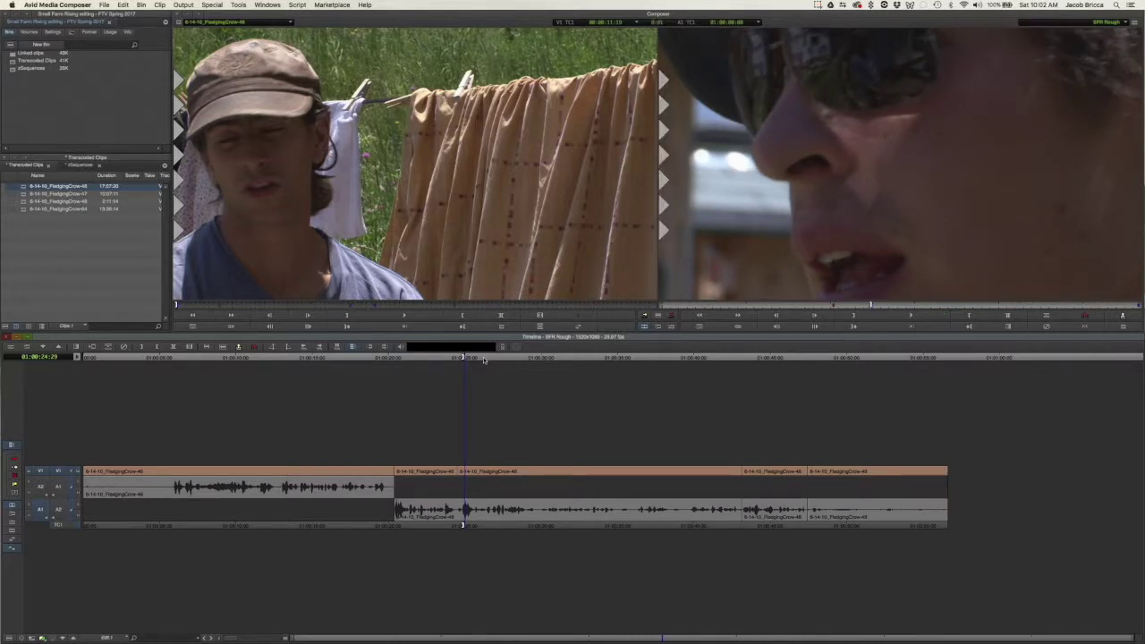
left_click(670, 316)
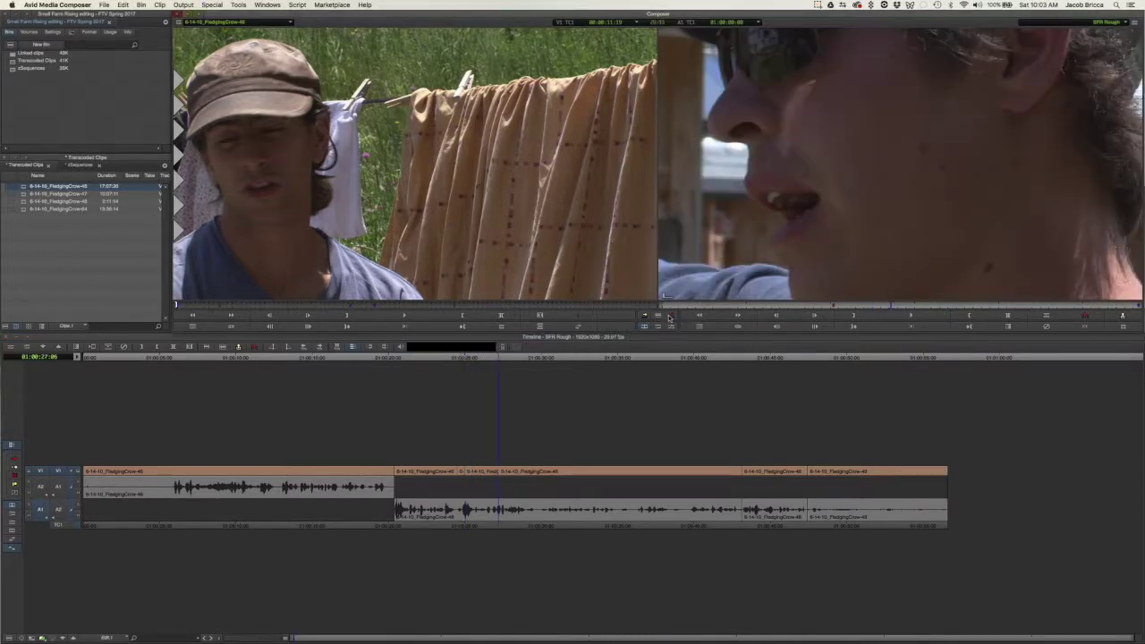
Step: Trim the clothesline cutaway to start directly after the close-up and end at about 01:00:26, playing it back from about 01:00:18
left_click(461, 471)
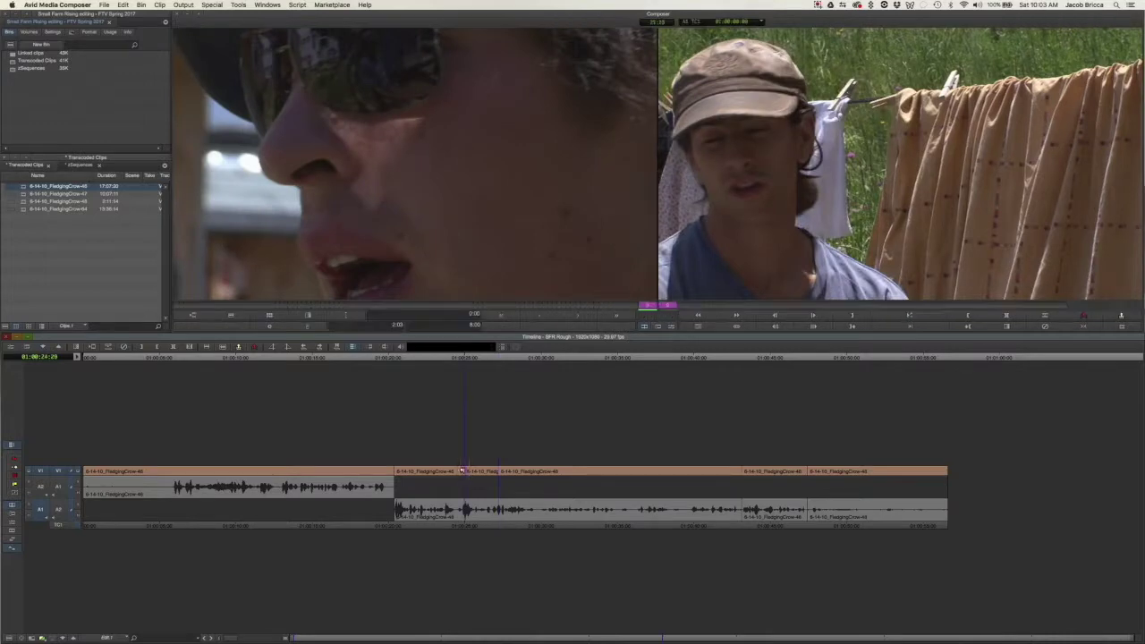
left_click_drag(461, 471, 445, 472)
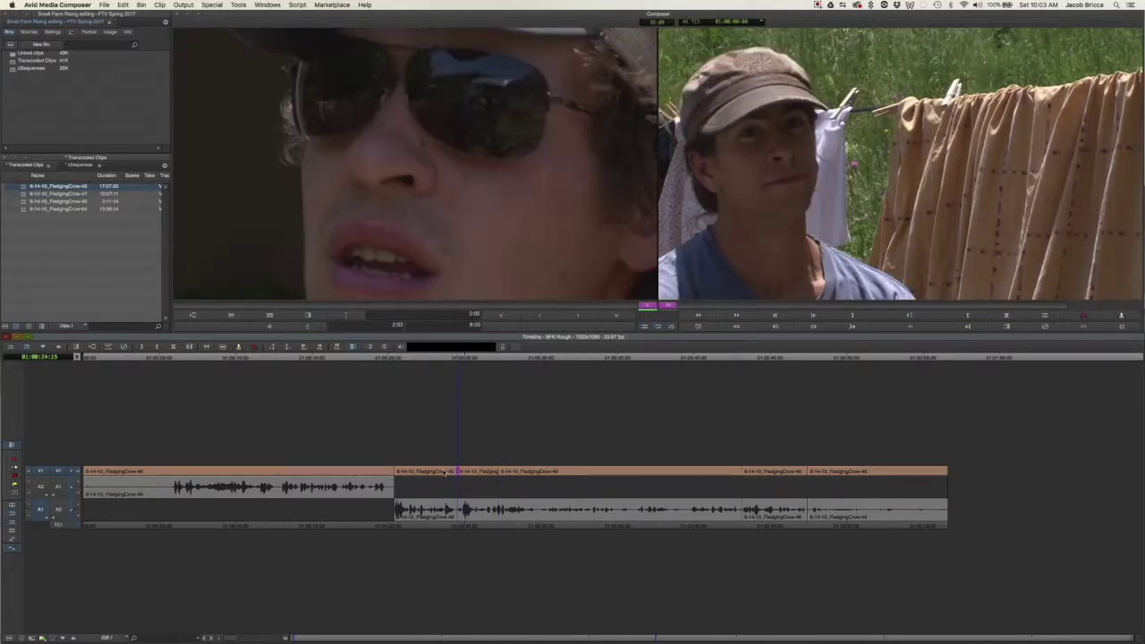
left_click(365, 357)
key("space")
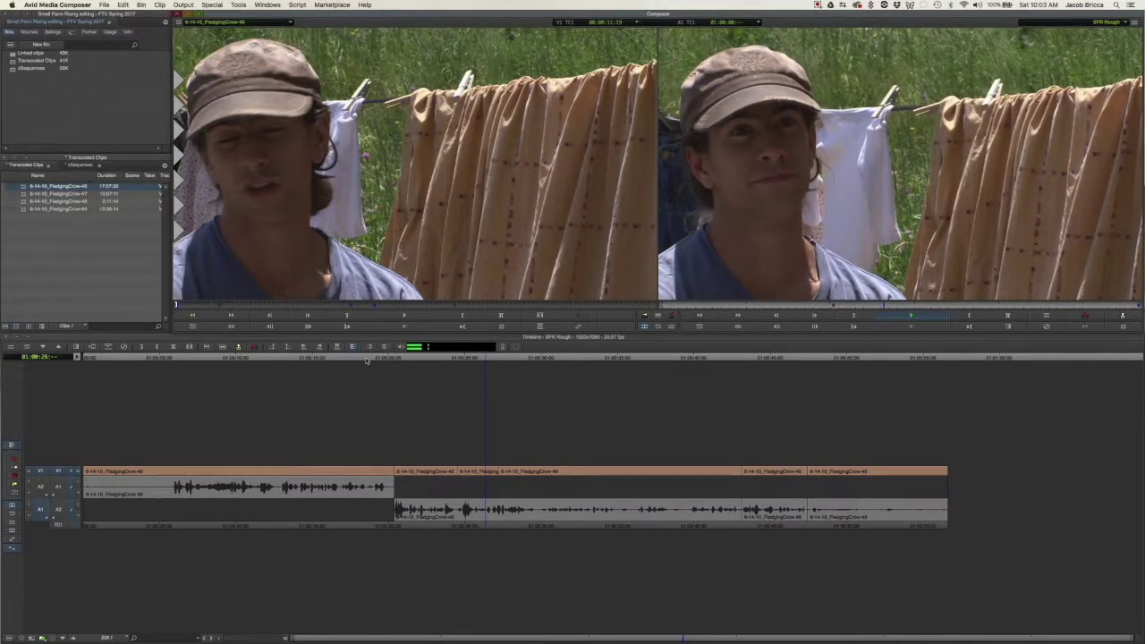
Step: Review from about 01:00:40 and extract the start of the next segment, from its cut at 01:00:43:04 to about 01:00:44:15
left_click(686, 358)
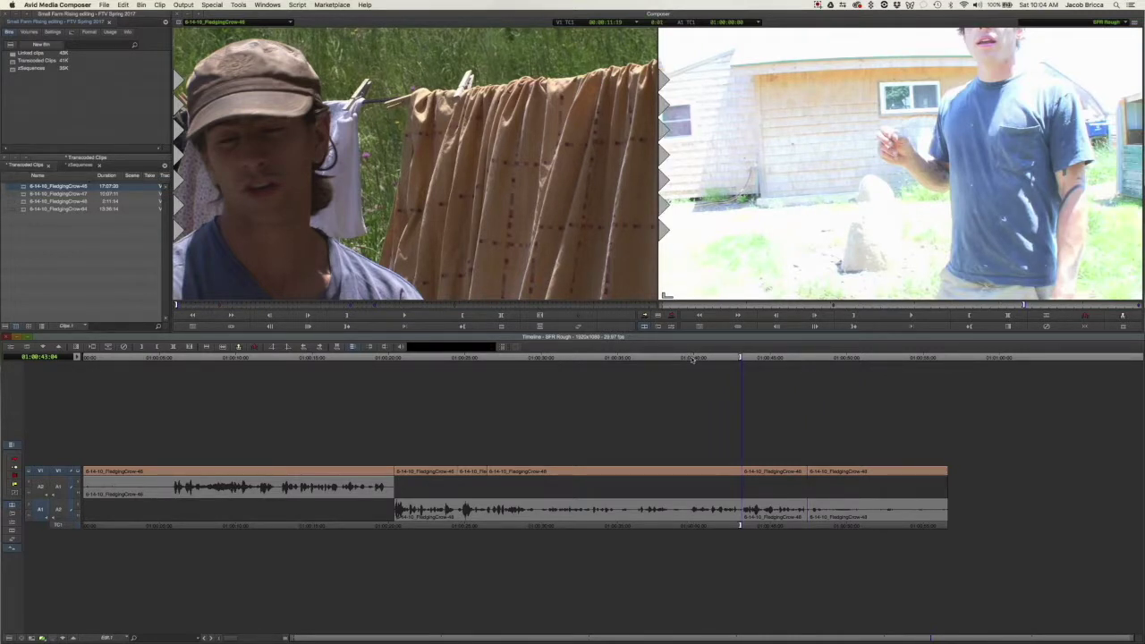
key("space")
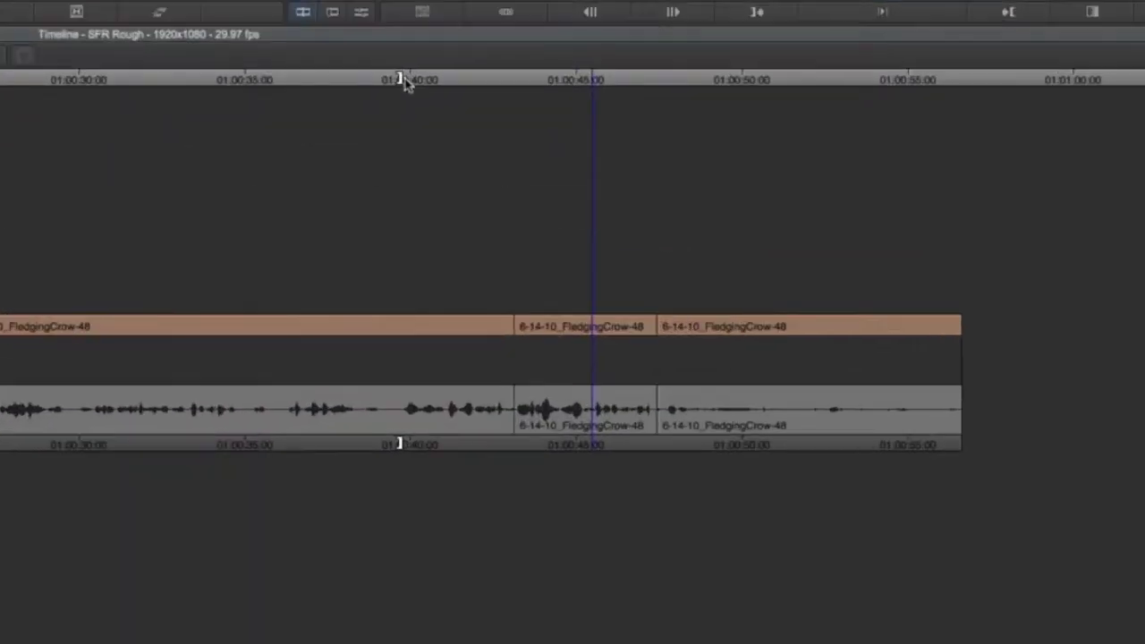
key("o")
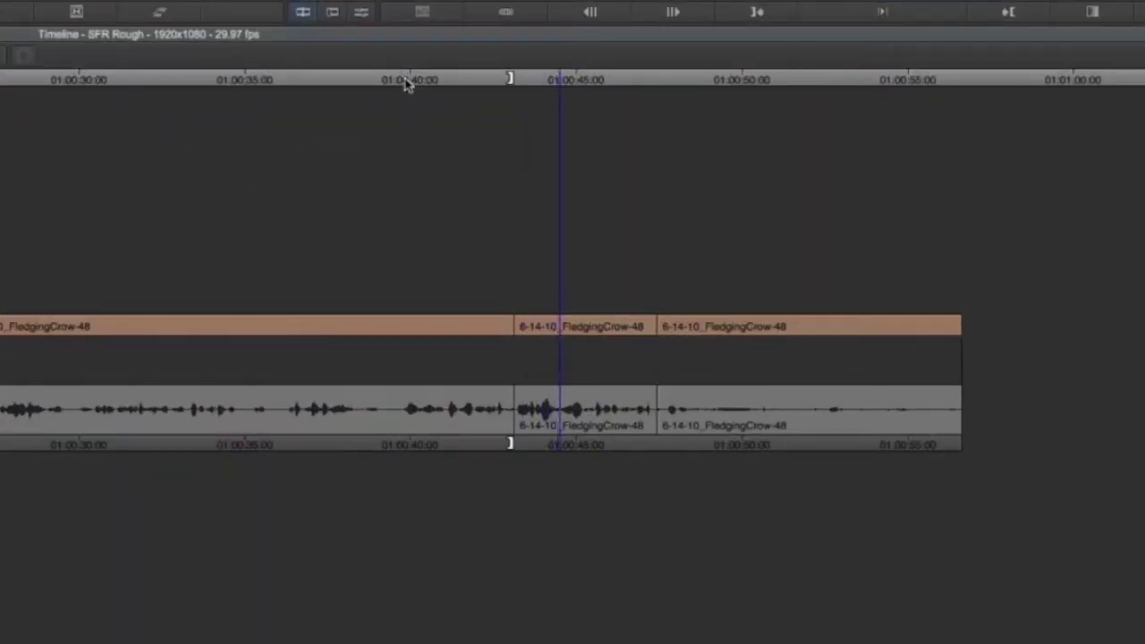
key("o")
key("x")
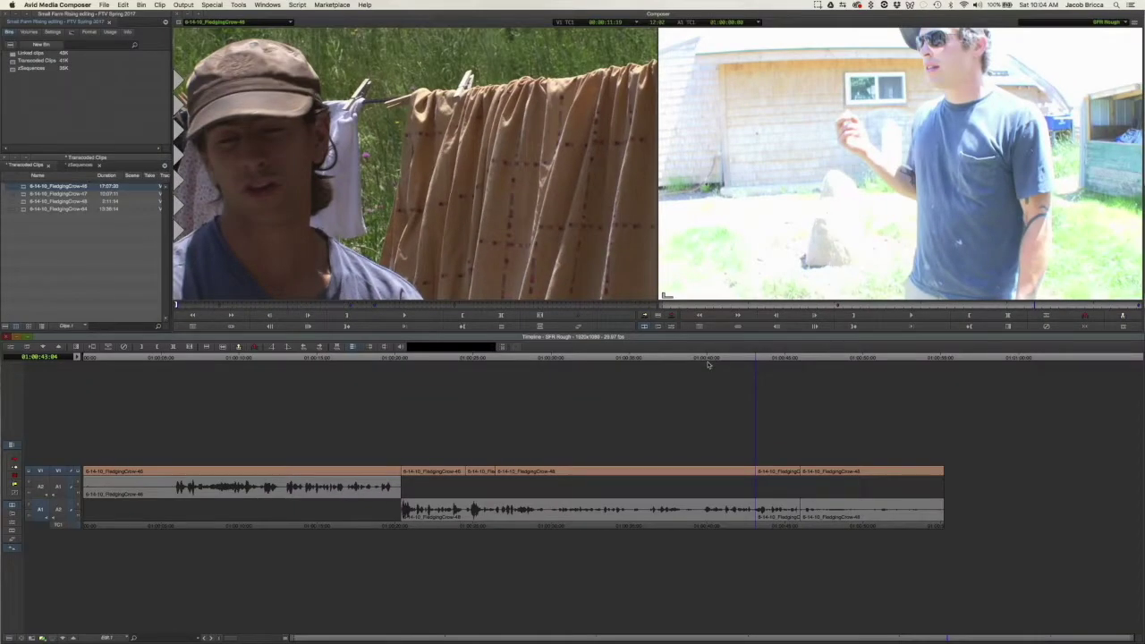
Step: Play the sequence from about 01:00:40, then review the source clip's close-up from about 00:01:42 and cue it at 00:01:50:09
left_click(703, 361)
key("space")
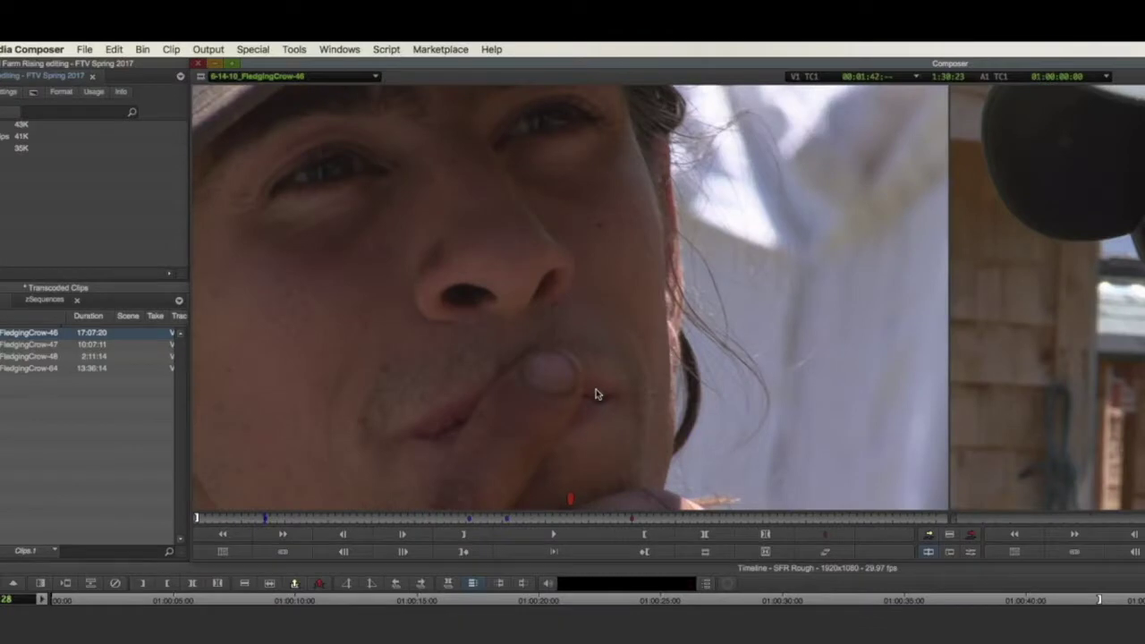
key("space")
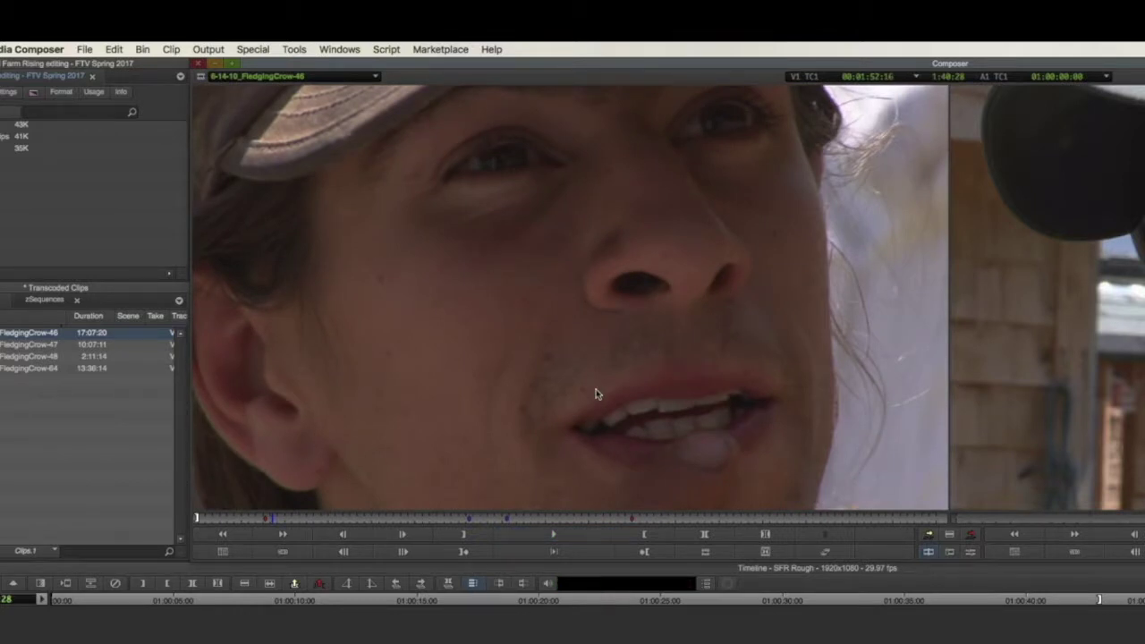
key("space")
key("j")
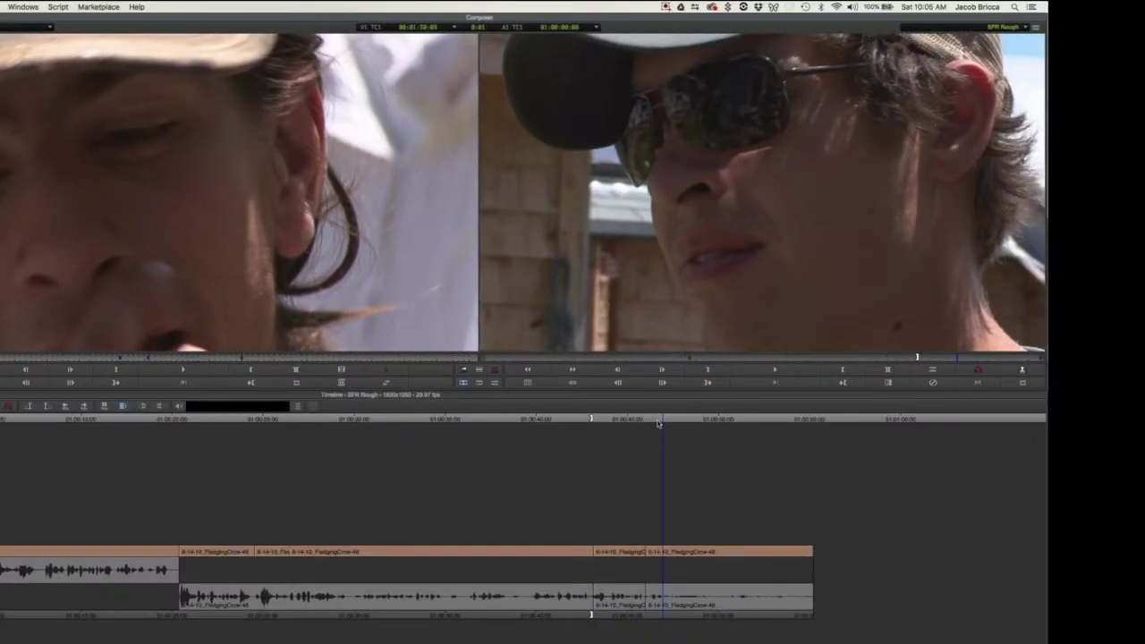
Step: Overwrite the video from just after the cut at 01:00:46 to about 01:00:47 with the cued hand-to-mouth close-up
left_click_drag(658, 423, 648, 423)
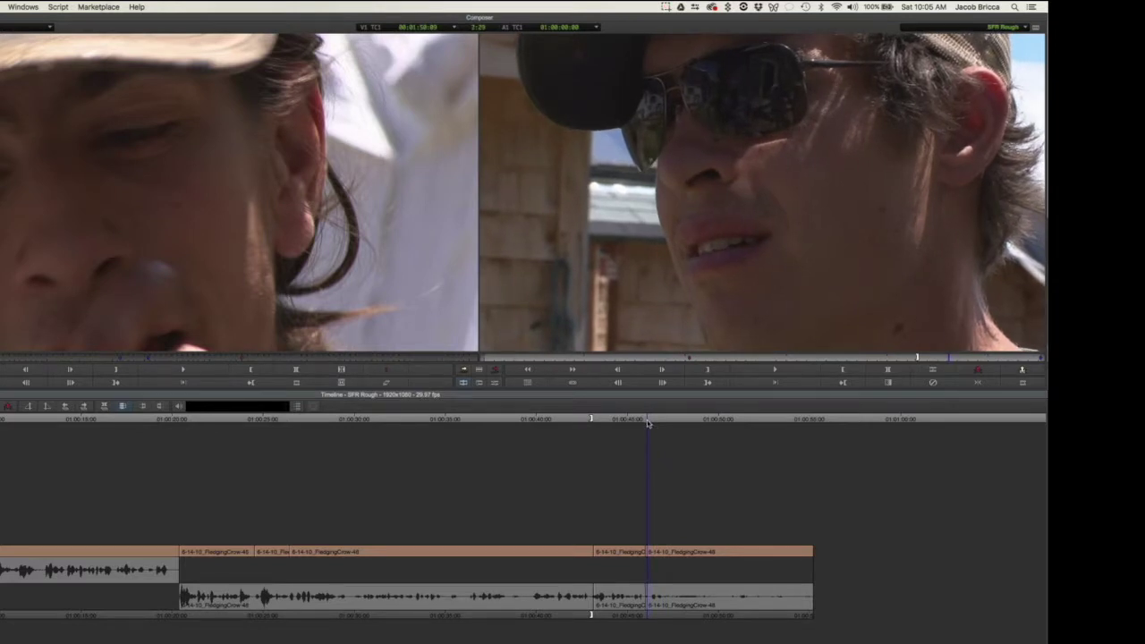
key("super+bracketright")
key("super+bracketright")
key("super+bracketright")
key("space")
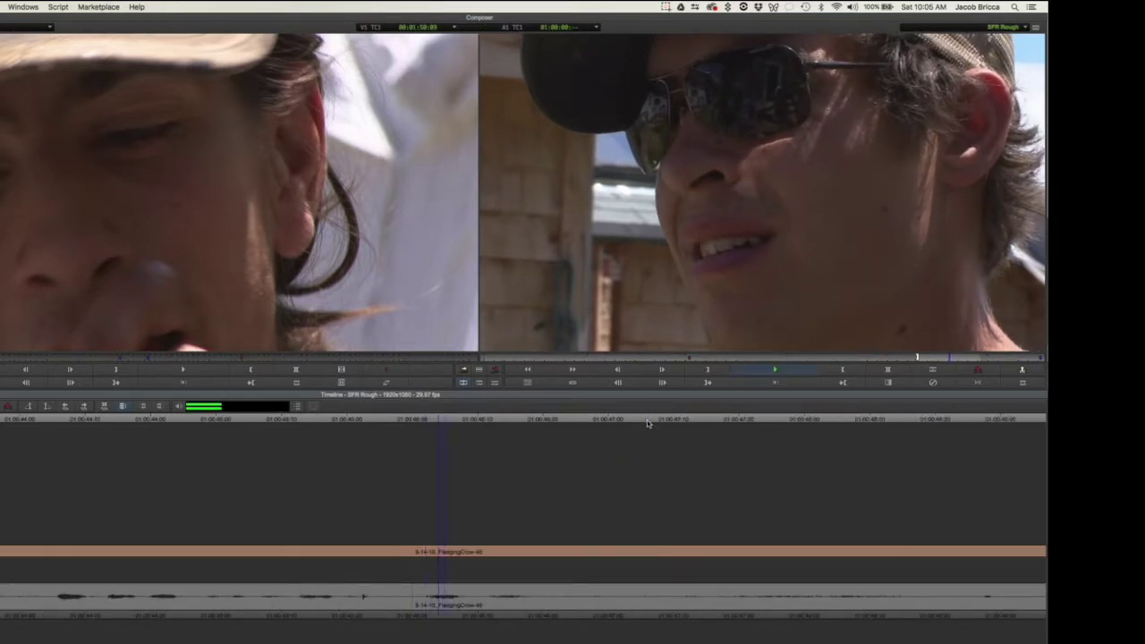
key("space")
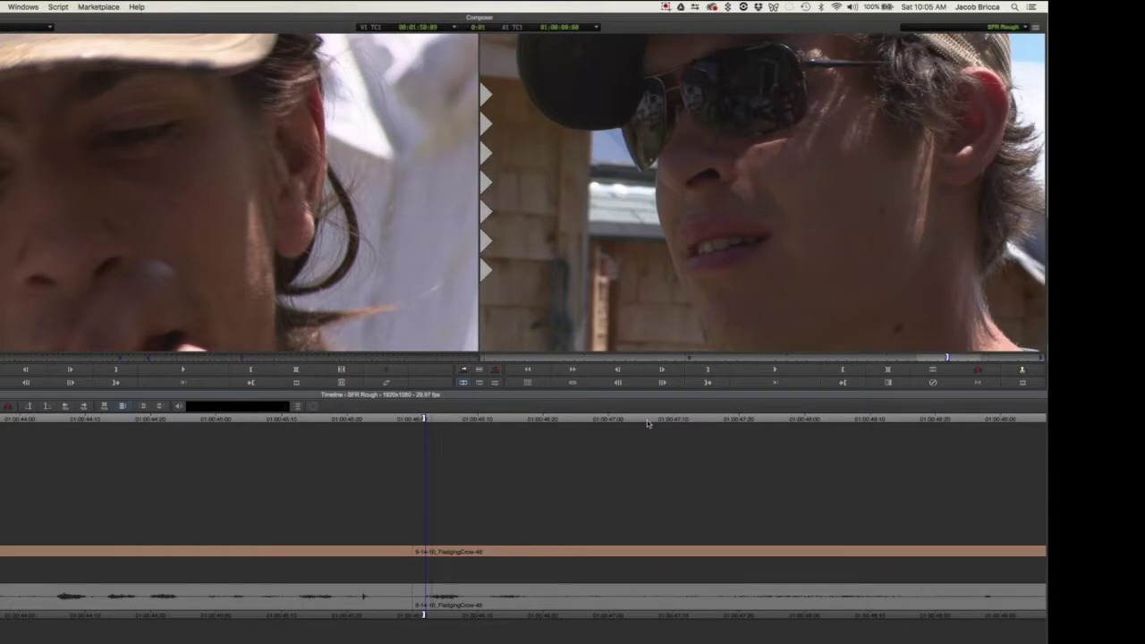
key("space")
key("h")
key("super+bracketleft")
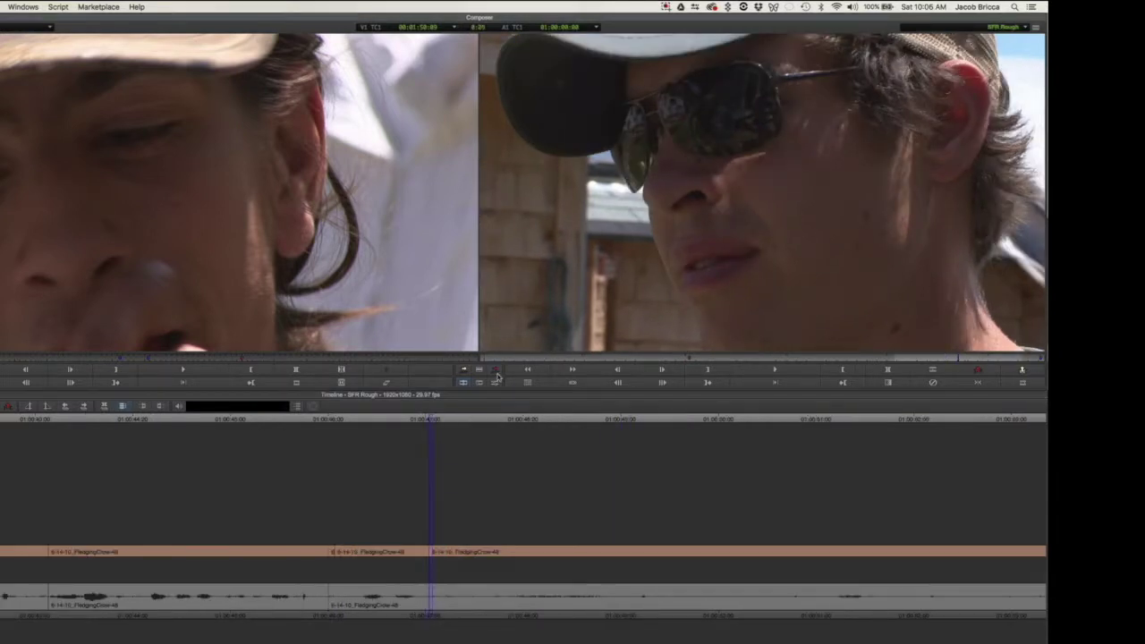
Step: Trim the new close-up's head back to the cut at 01:00:43:04 and play the result from about 01:00:36
left_click(333, 550)
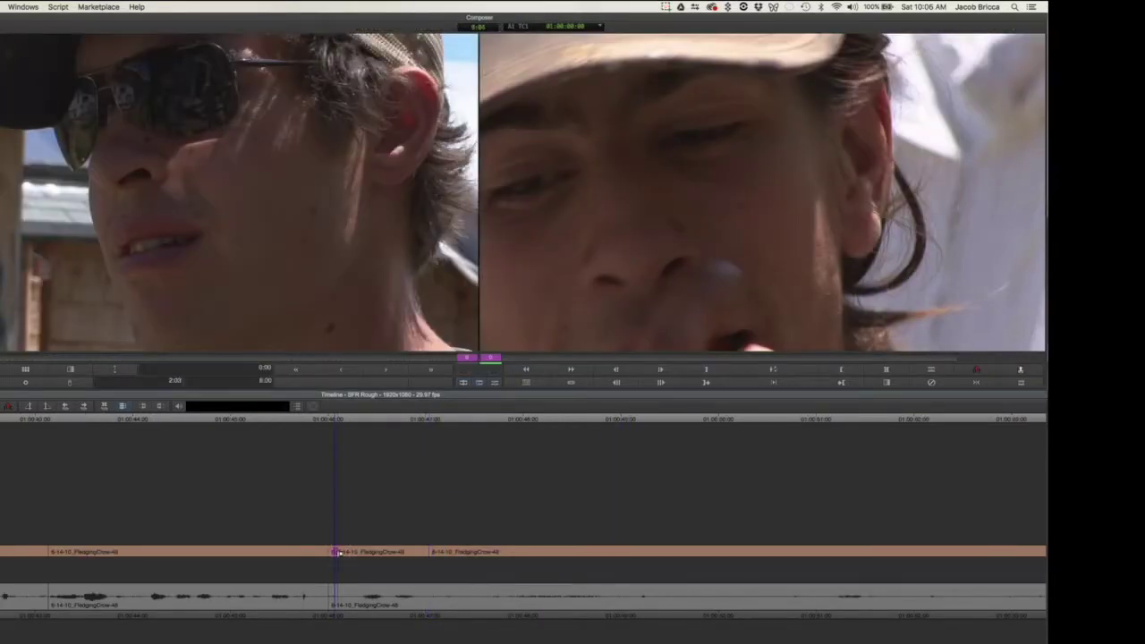
left_click(330, 551)
left_click_drag(330, 551, 46, 551)
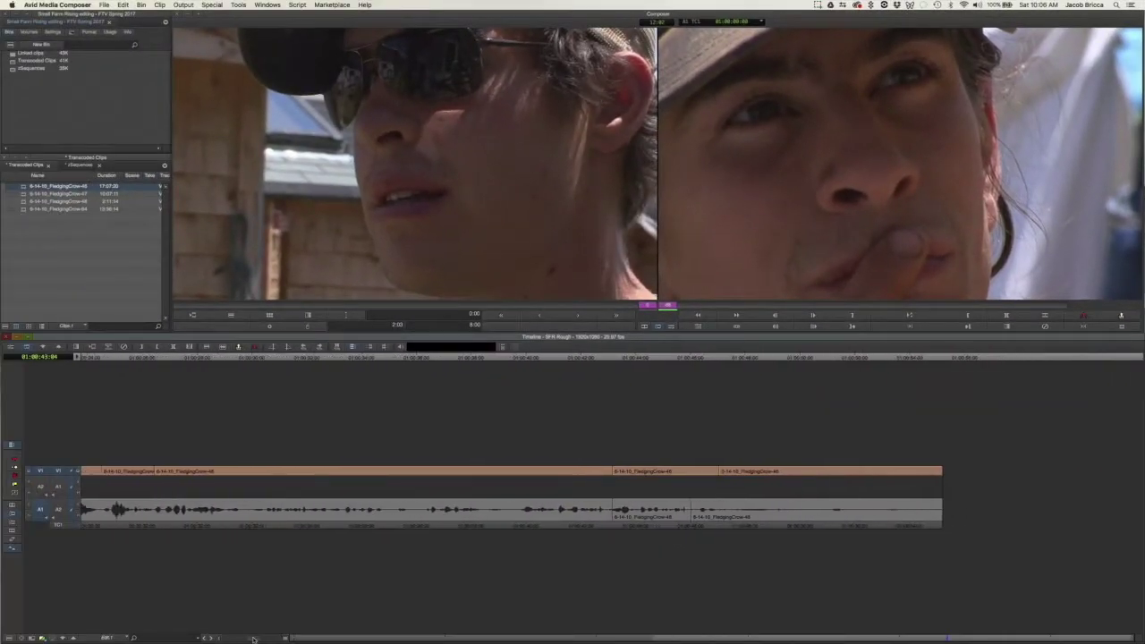
left_click(423, 358)
key("space")
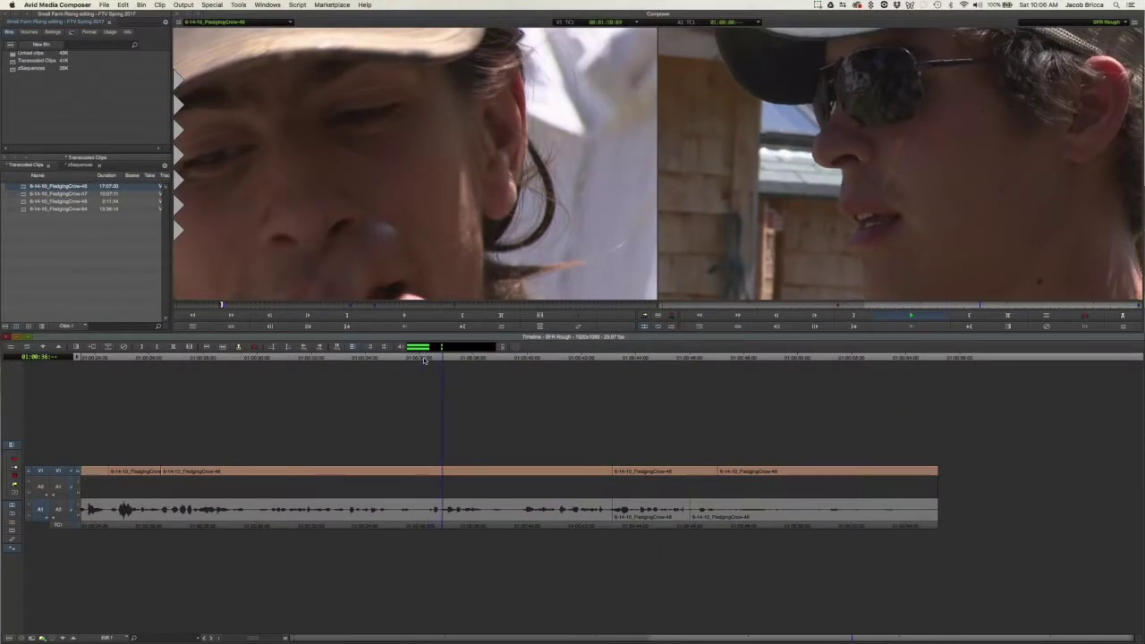